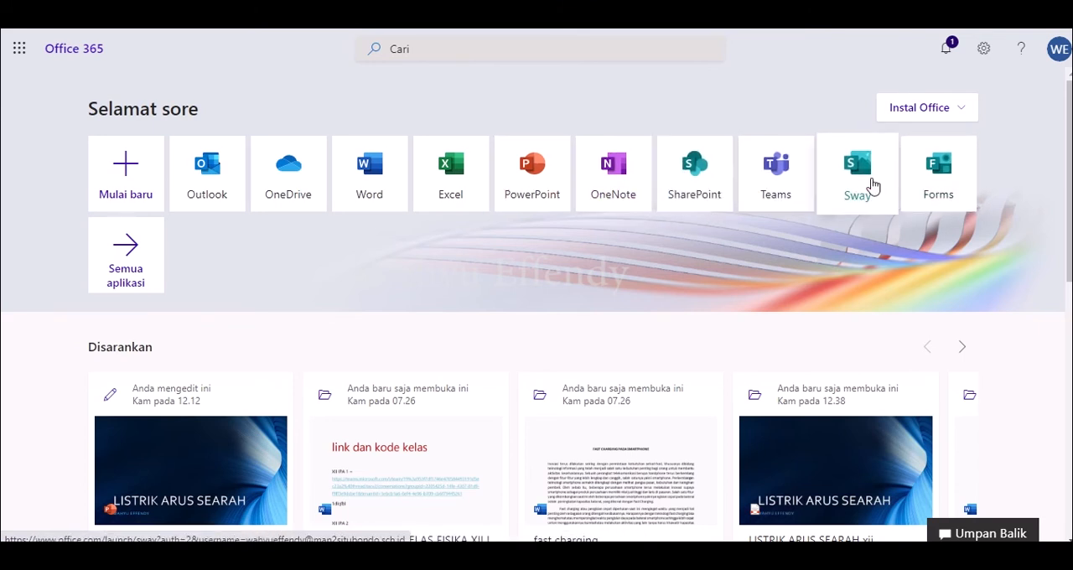
Step: Create a new form in Microsoft Forms and title it "PRESENSI KEHADIRAN SISWA FISIKA KELAS X IPA"
left_click(948, 184)
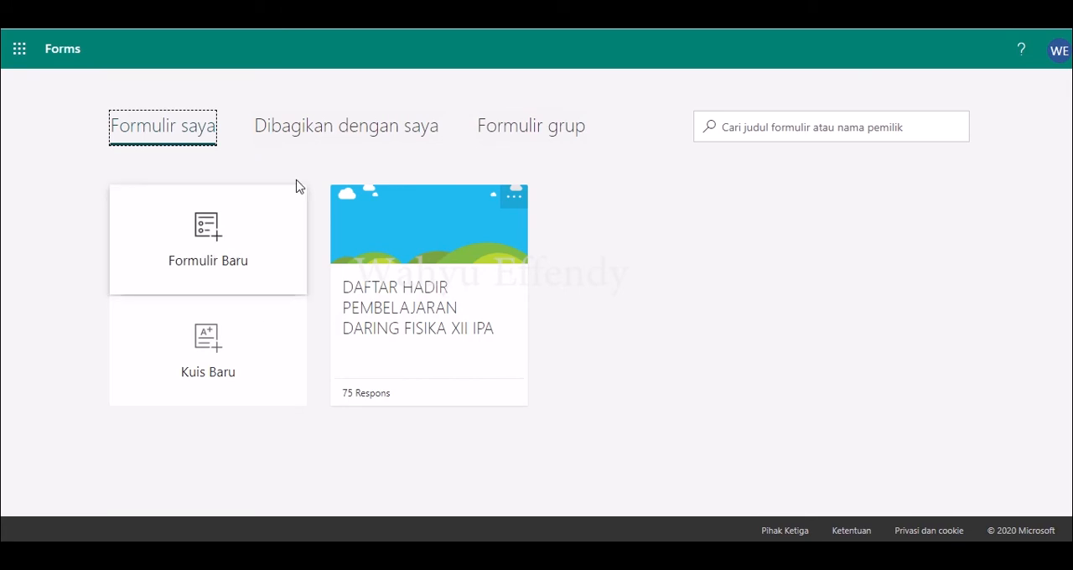
left_click(224, 244)
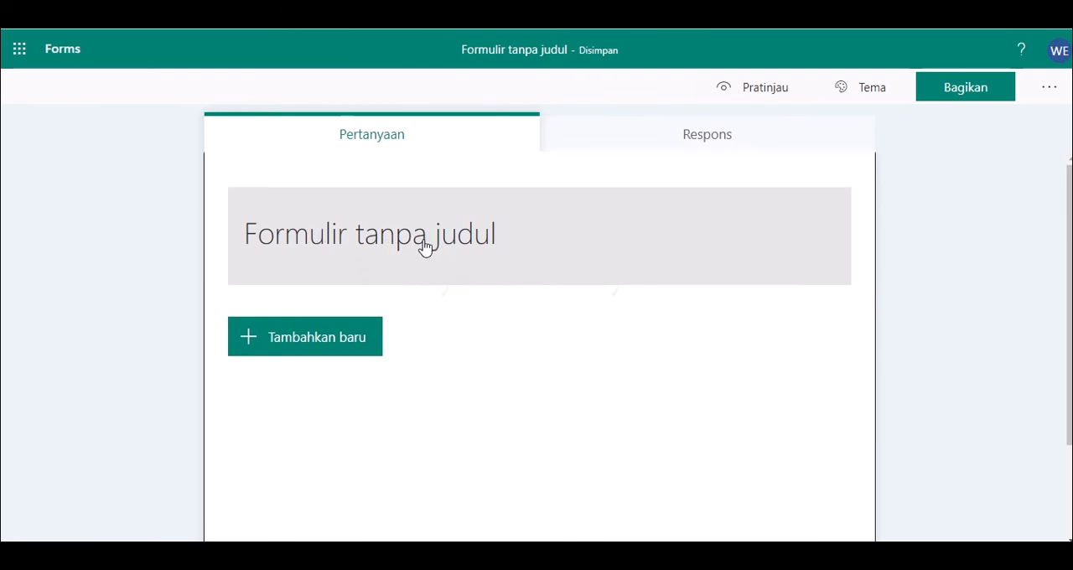
left_click(441, 221)
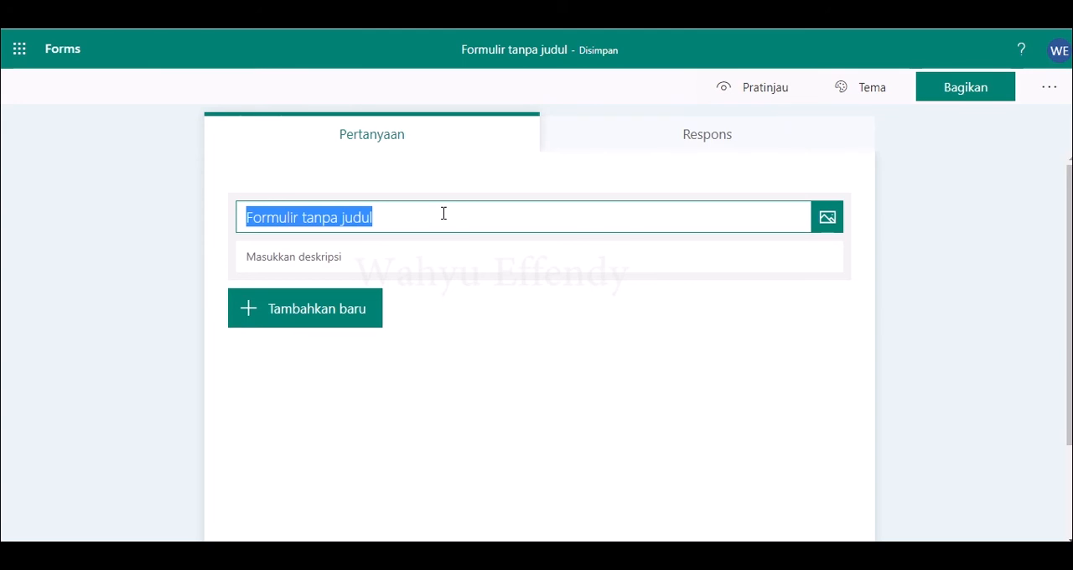
type("PR")
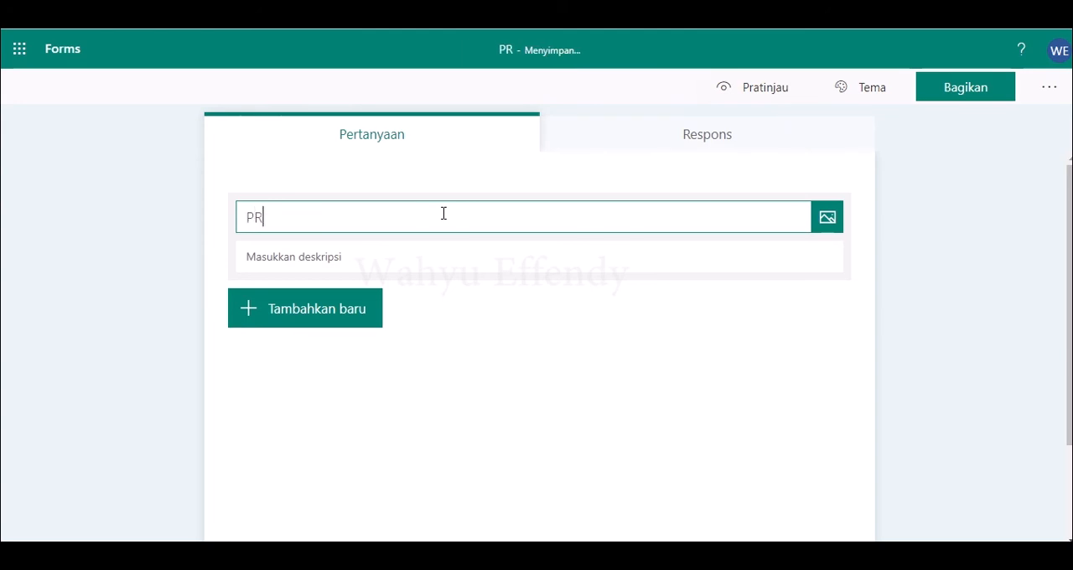
type("ESENSI")
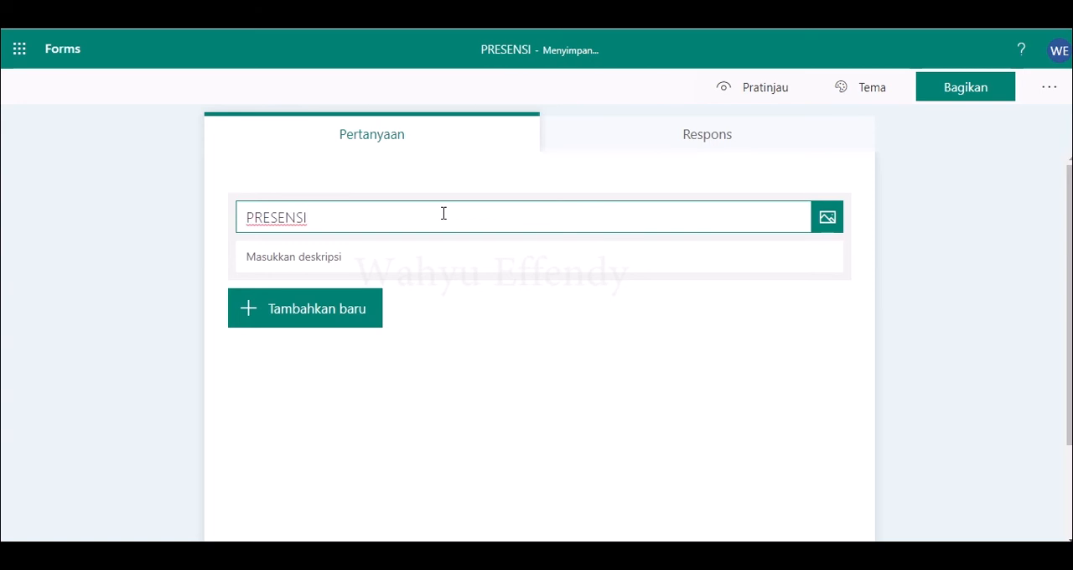
type(" KEJ")
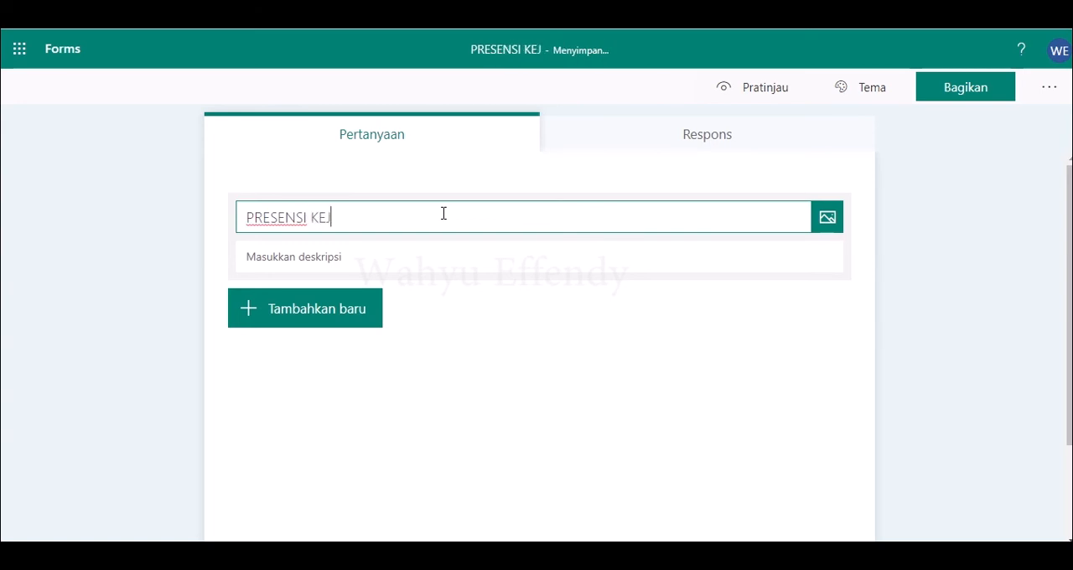
key("BackSpace")
type("HAS")
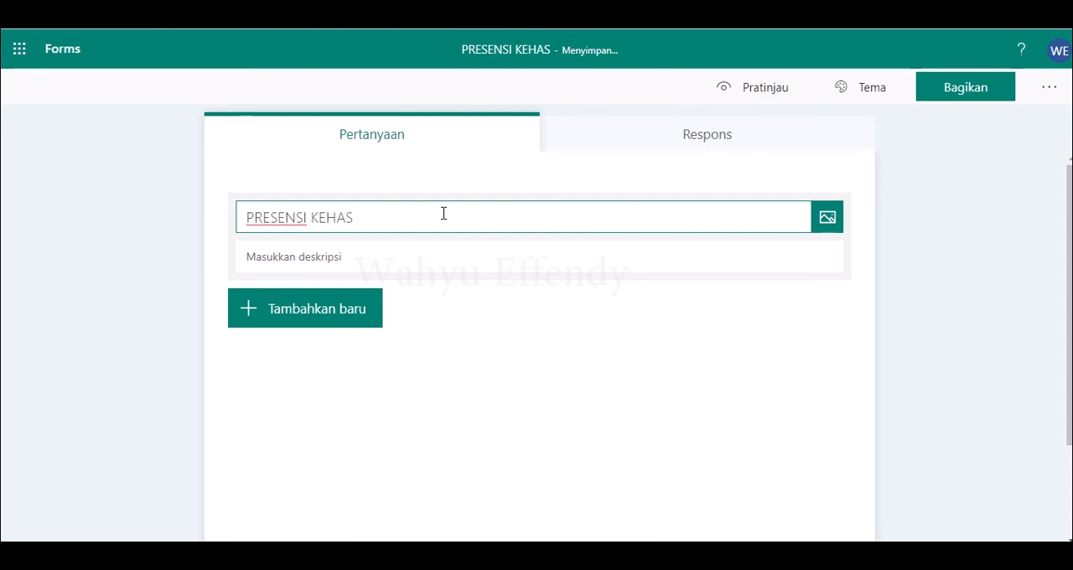
key("BackSpace")
type("DIRAN SISWA")
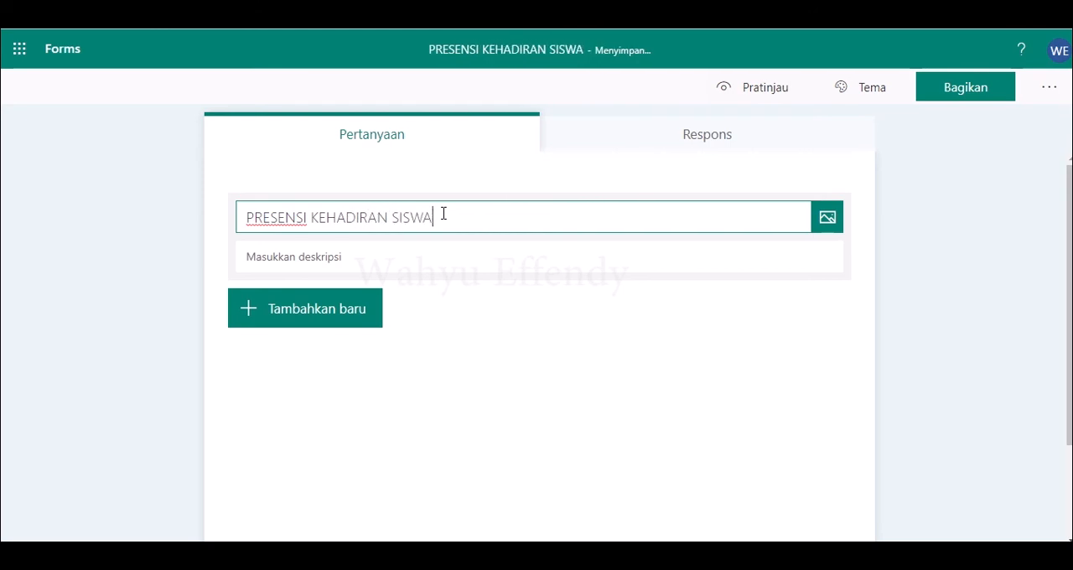
type(" KEA")
key("BackSpace")
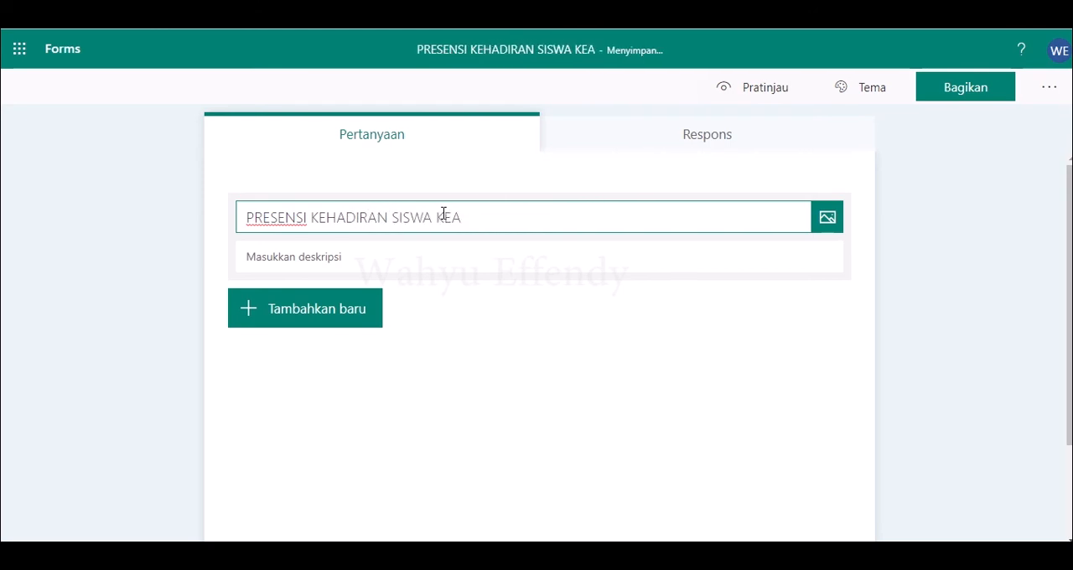
key("BackSpace")
key("BackSpace")
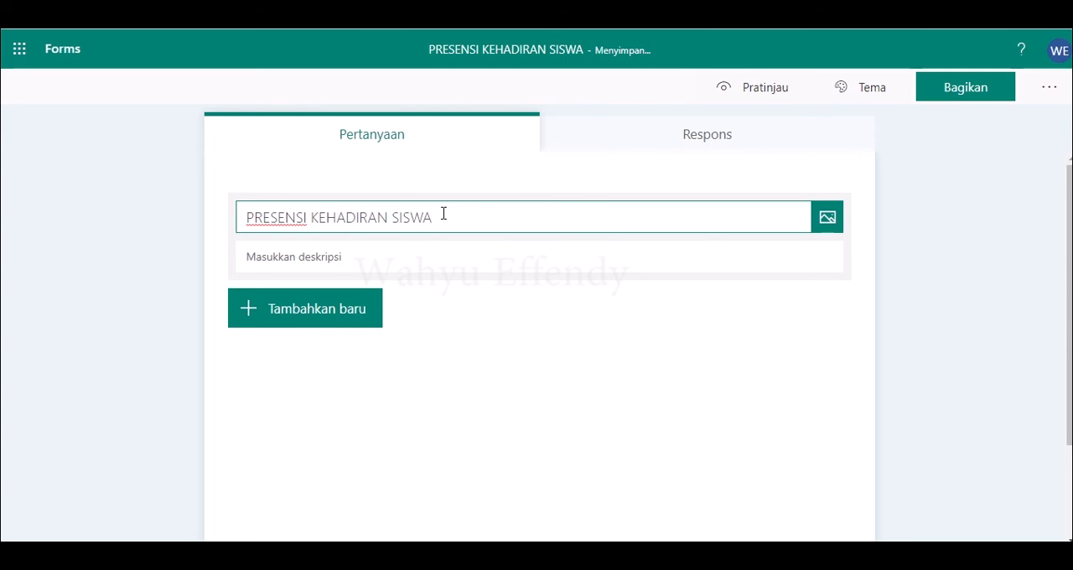
type("FI")
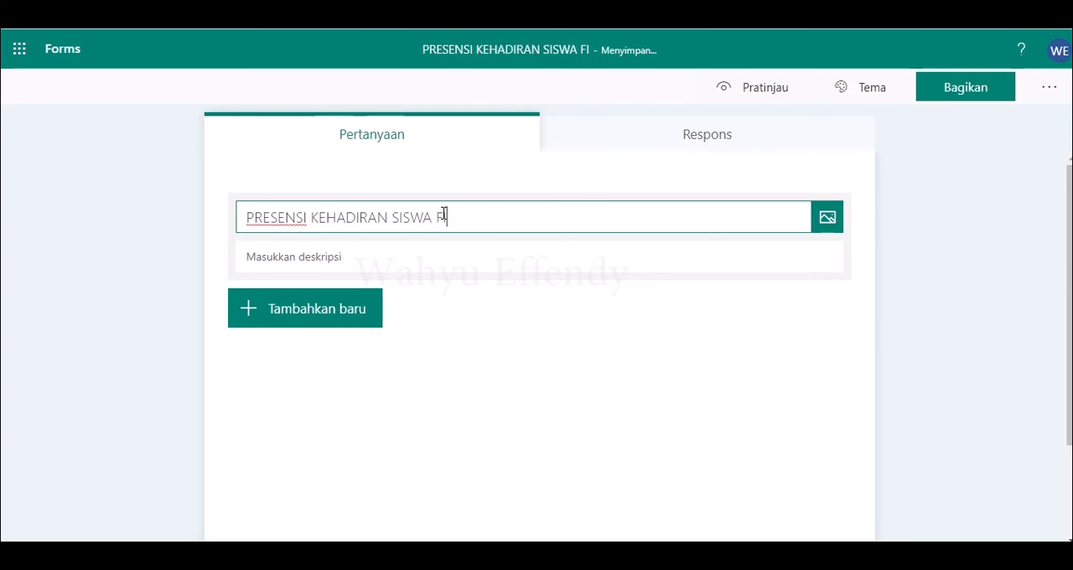
type("SIKA K")
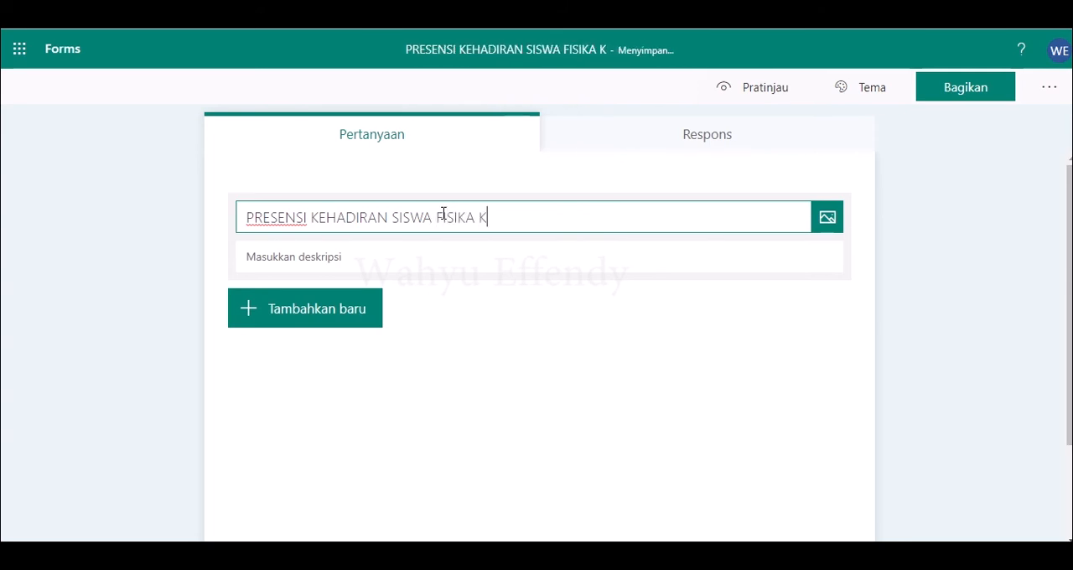
type("ELAS X IPA")
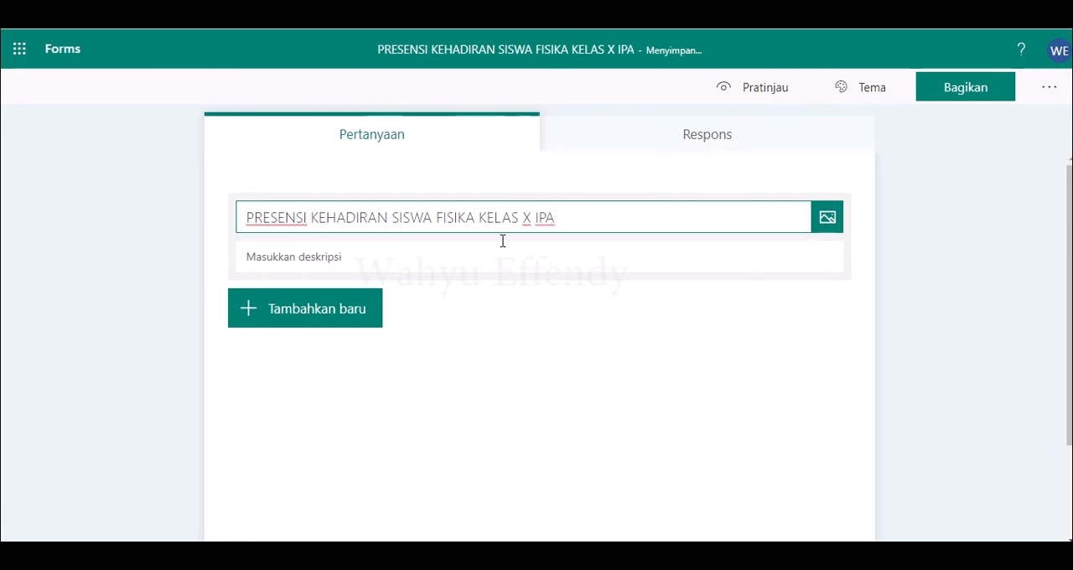
Step: Enter "Isilah data dengan benar!" as the form's description
left_click(280, 312)
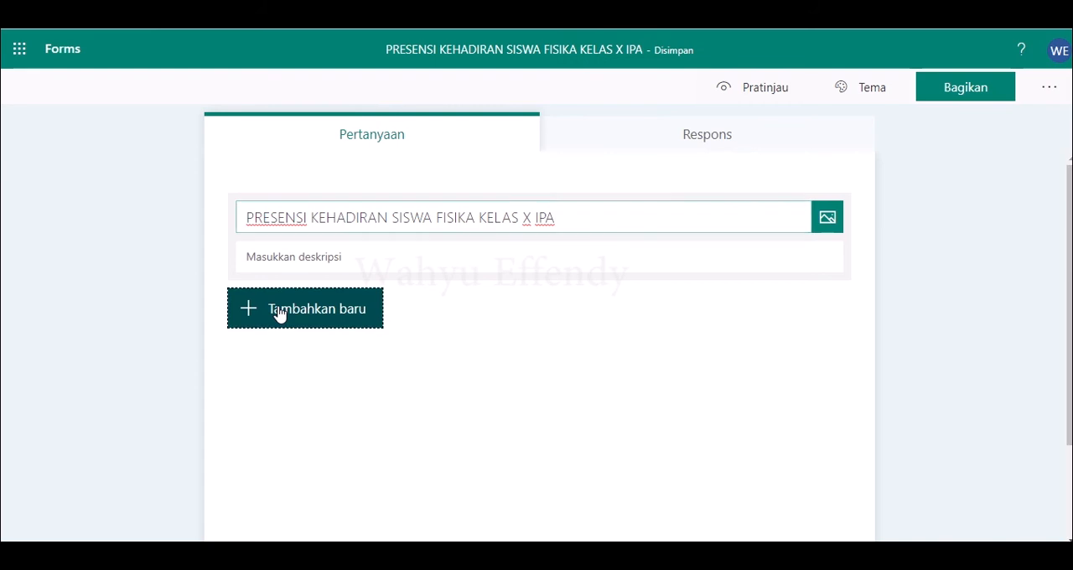
left_click(283, 258)
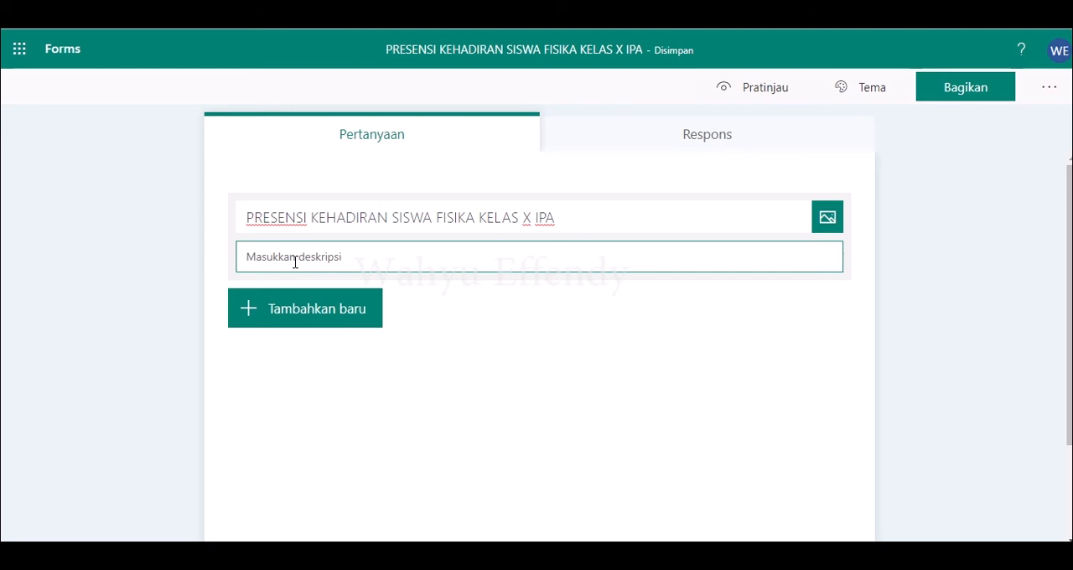
type("ISIL")
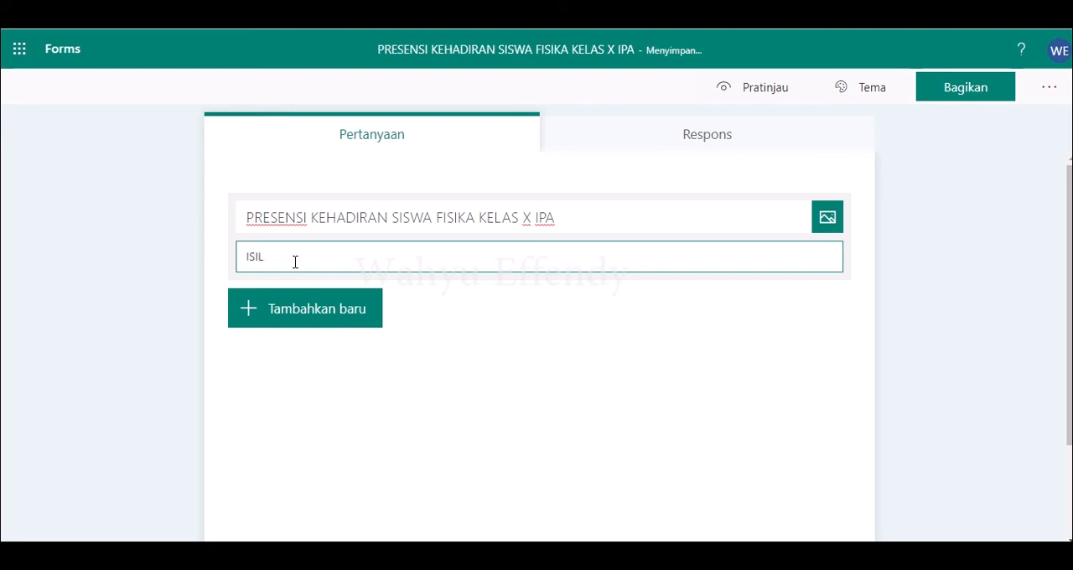
type("silah data dengan benar!")
Step: Add a text question "Nama Lengkap" as the first question and make it required
left_click(251, 310)
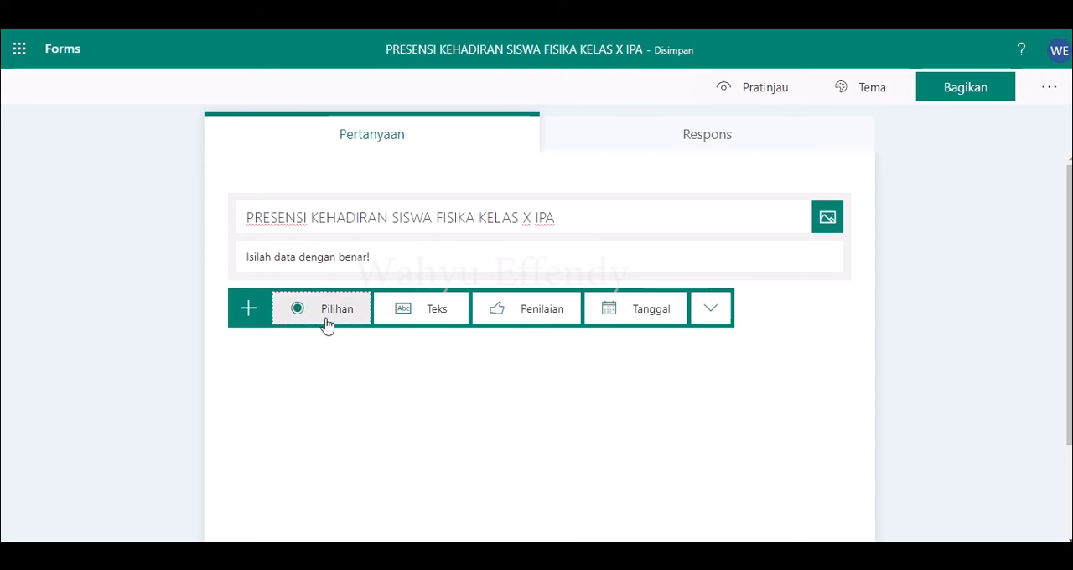
left_click(428, 310)
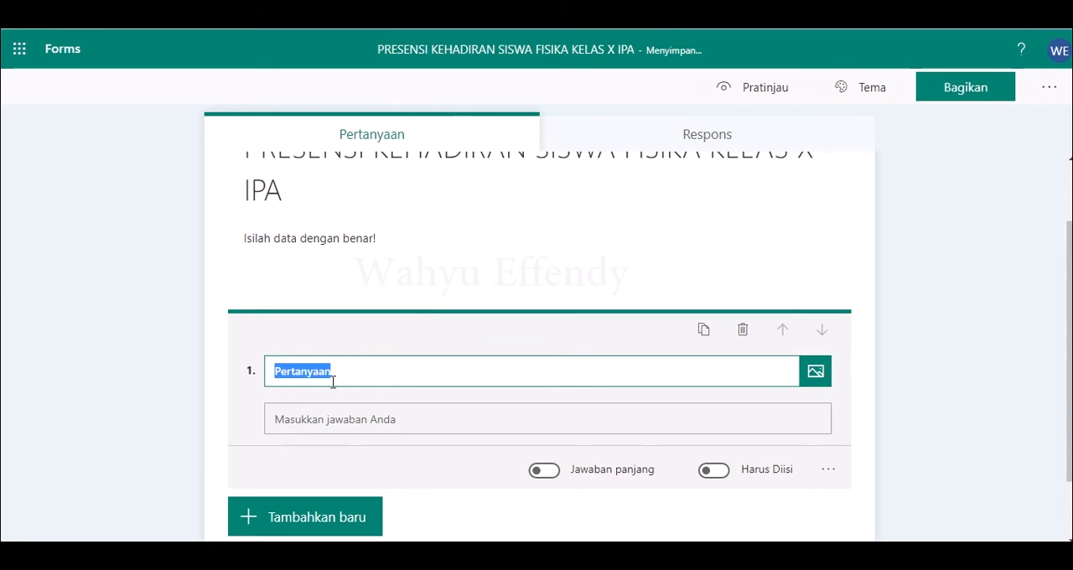
type("Nama Leng")
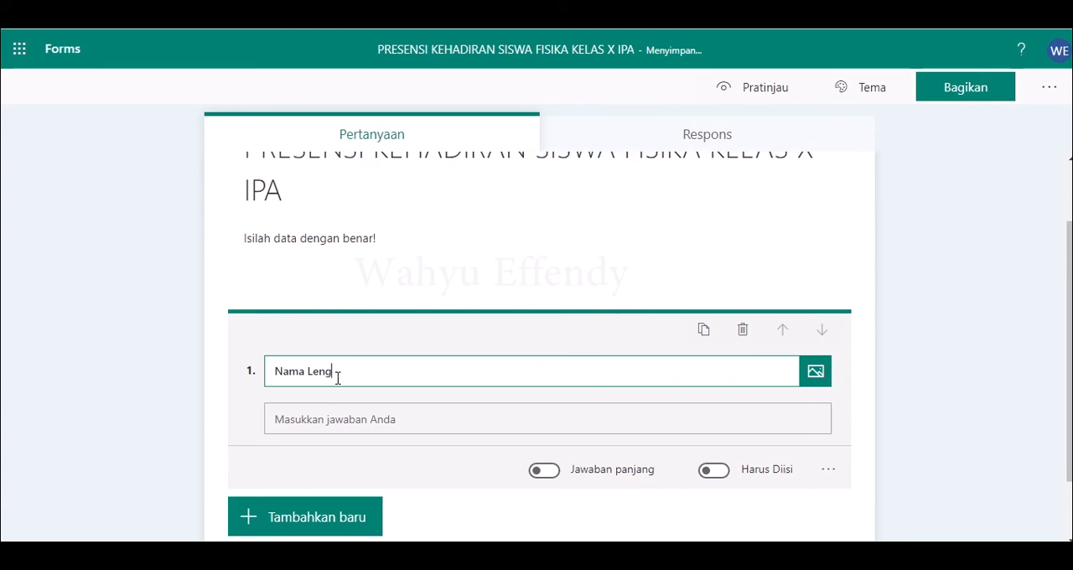
type("kap")
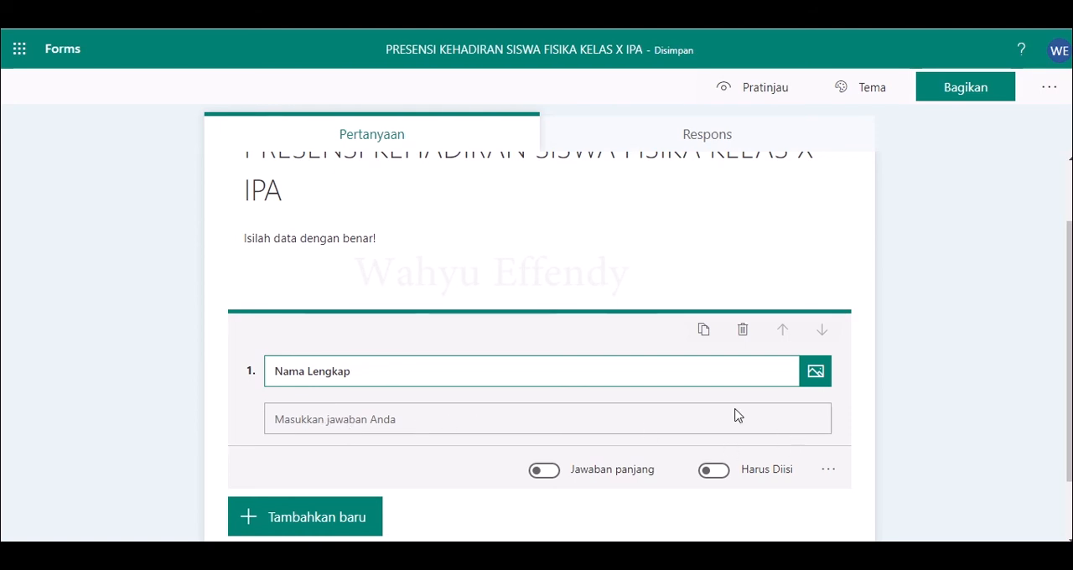
left_click(714, 471)
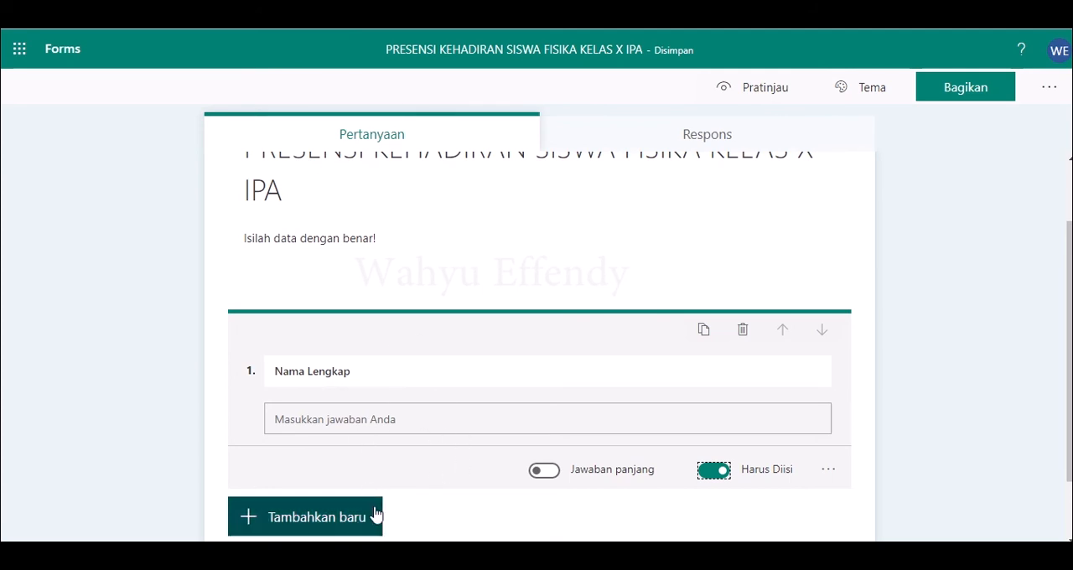
Step: Add a choice question "Kelas" with "X IPA 1" and "X IPA 2" as its first two options
left_click(330, 513)
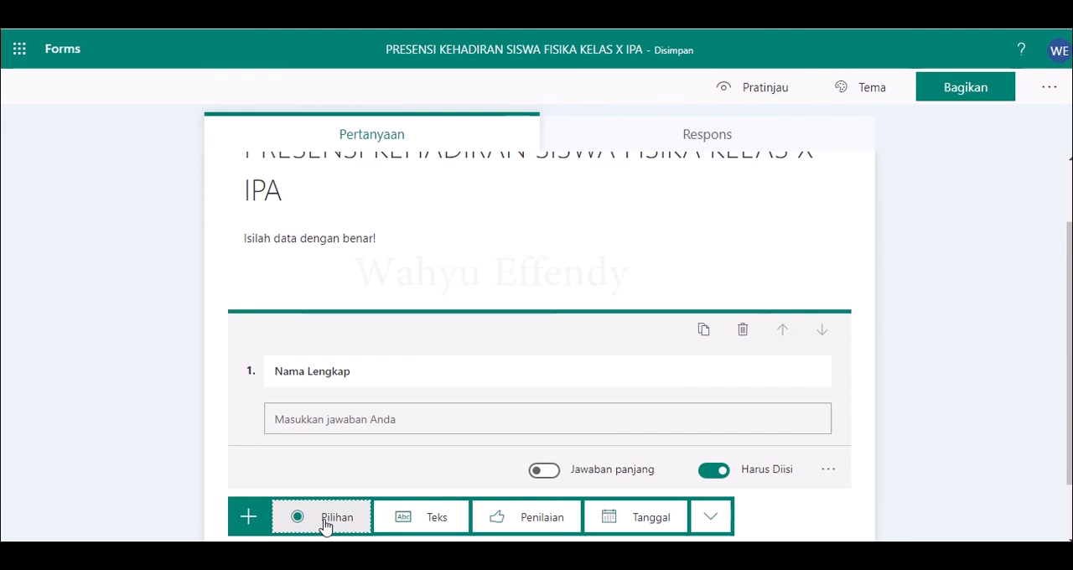
left_click(326, 522)
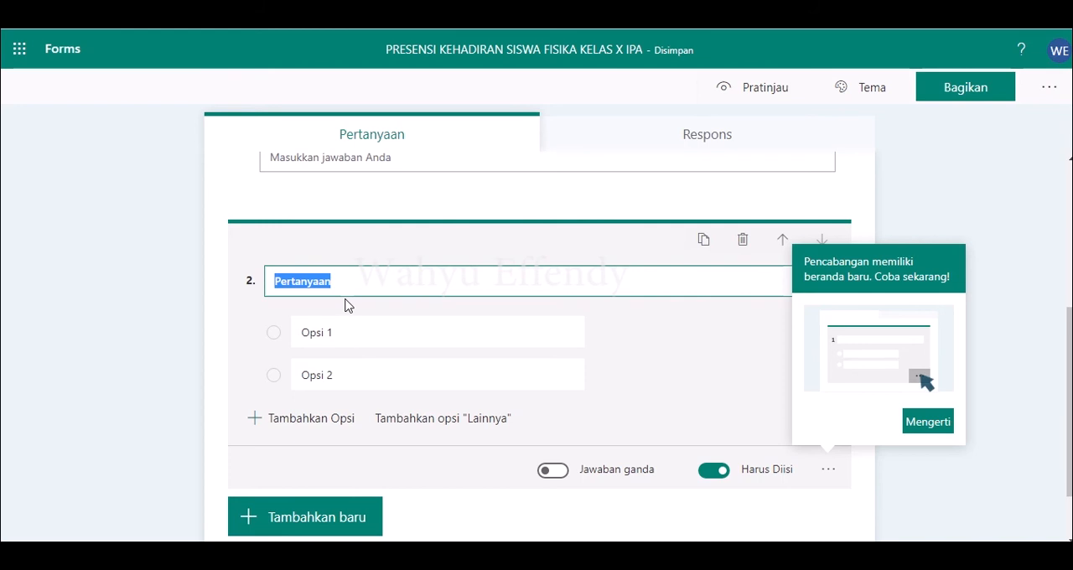
type("Kelas")
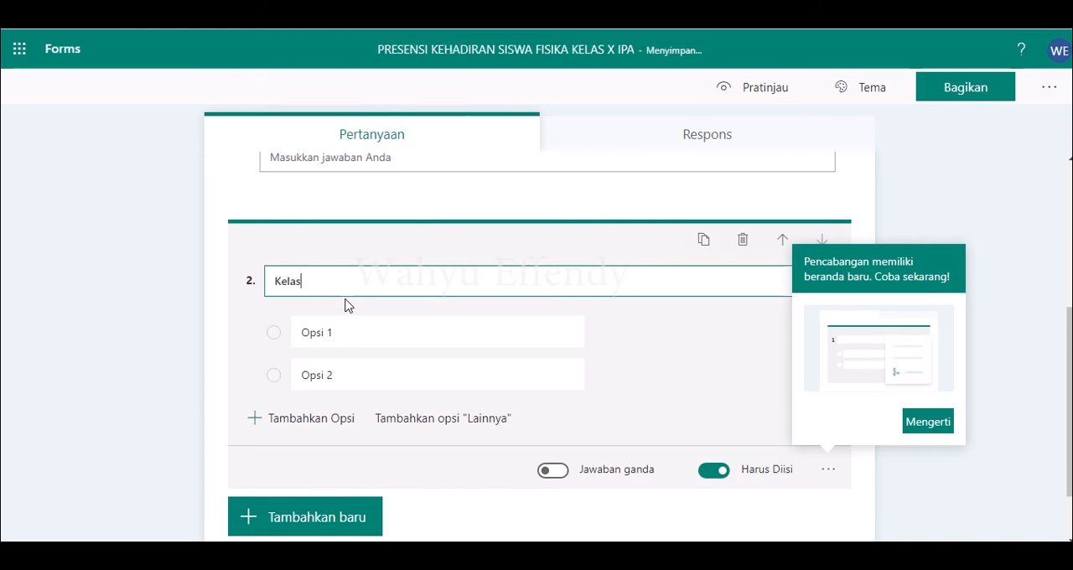
left_click(323, 338)
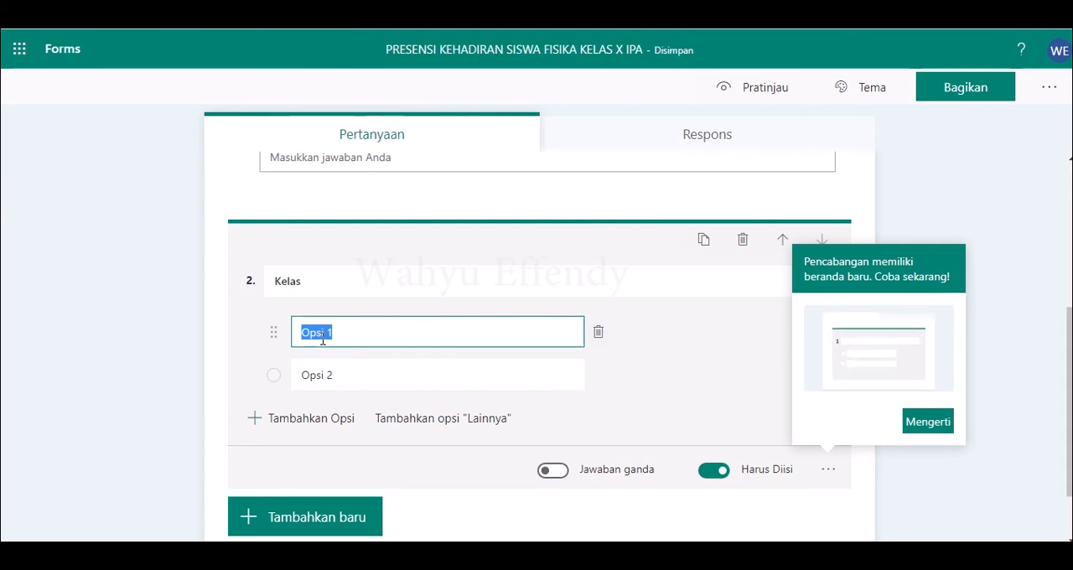
key("BackSpace")
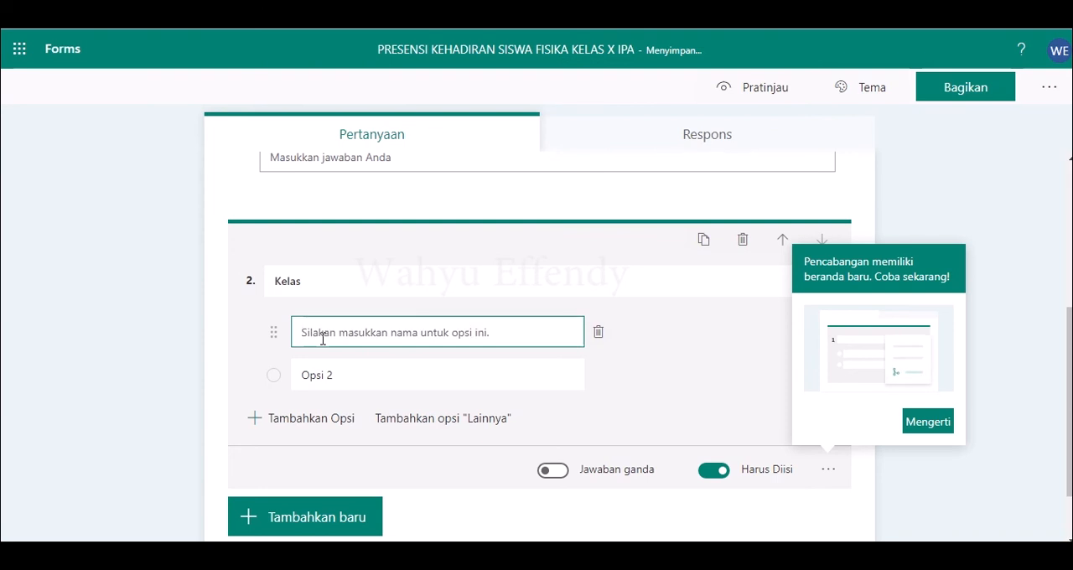
type("X IPA")
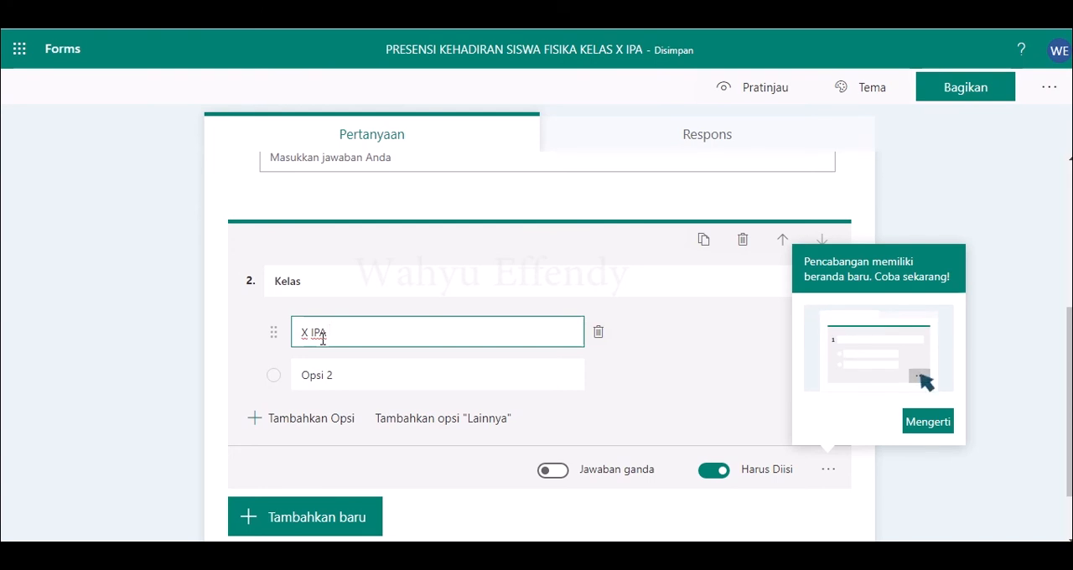
type("1")
left_click(321, 374)
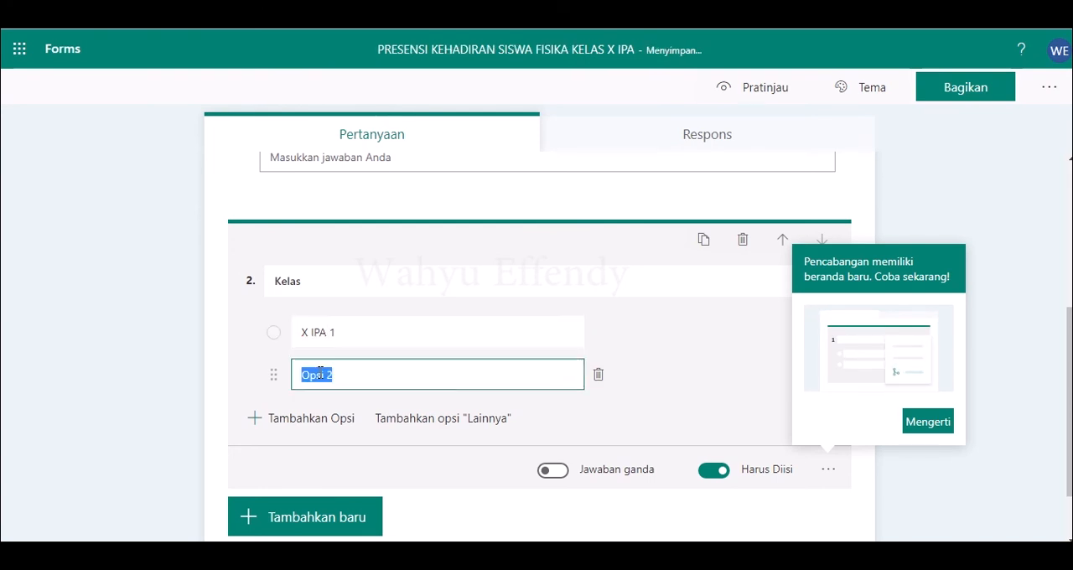
type("x")
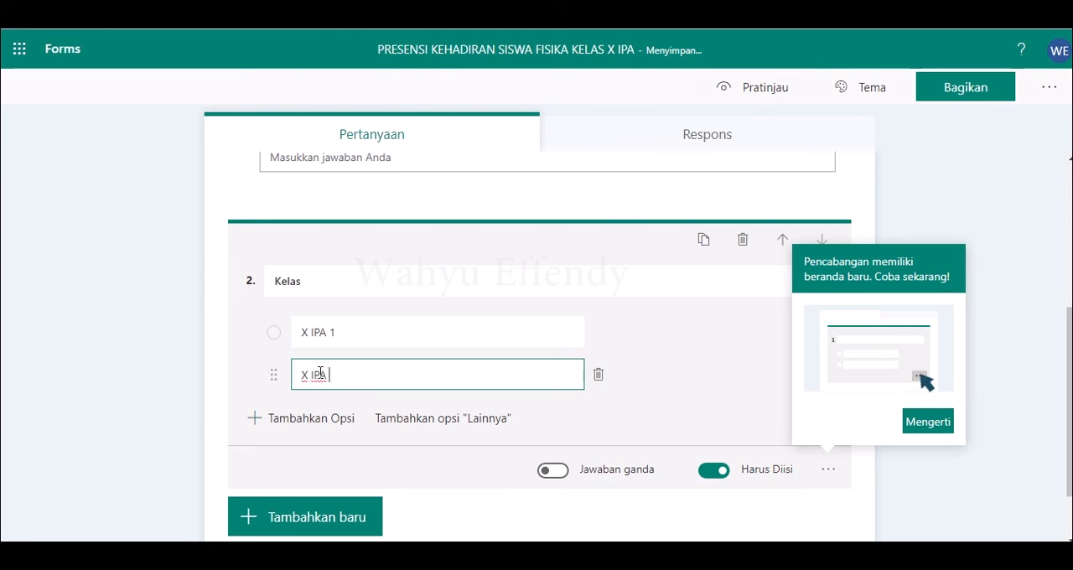
Step: Add two more options, "X IPA 3" and "X IPA 4", to the Kelas question
left_click(289, 418)
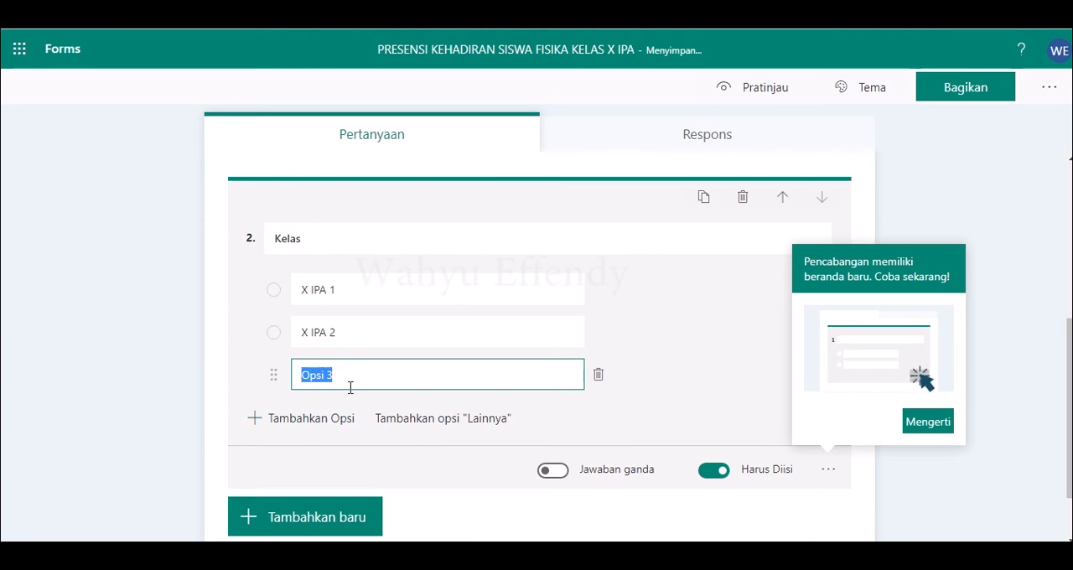
type("X IPA")
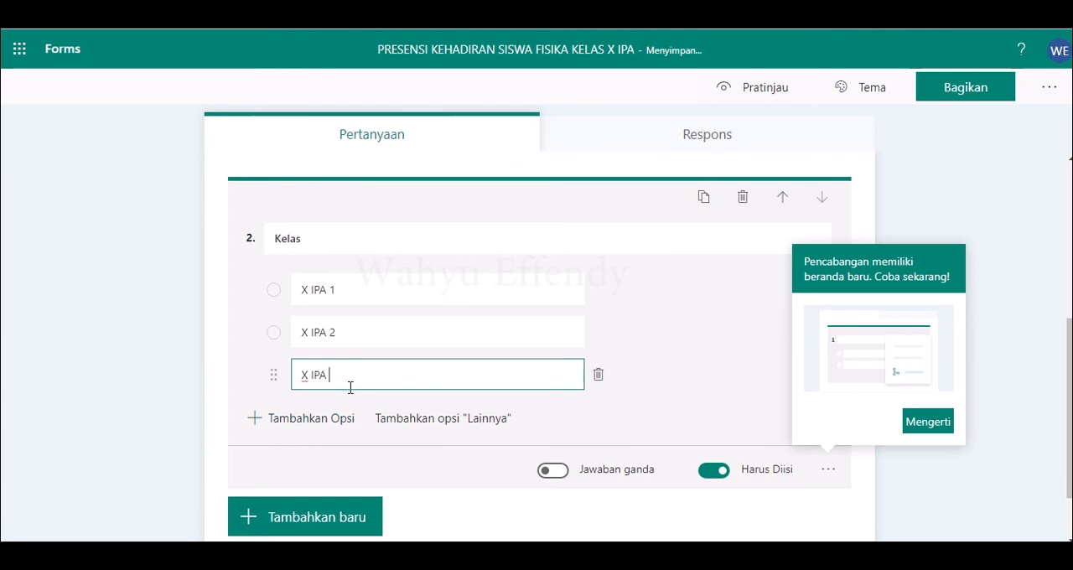
left_click(311, 418)
type("X")
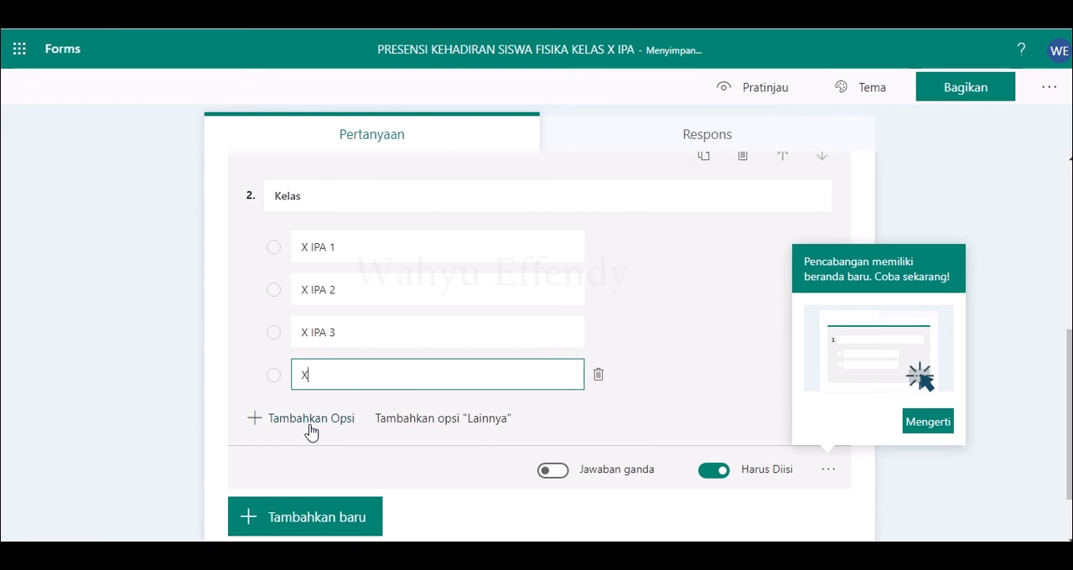
type(" IP")
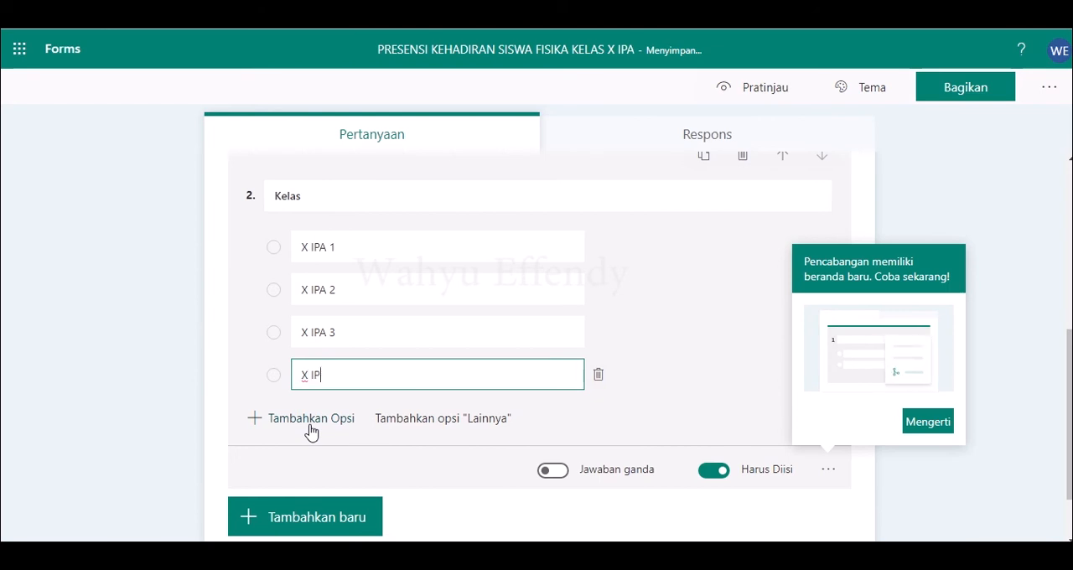
type("A 4")
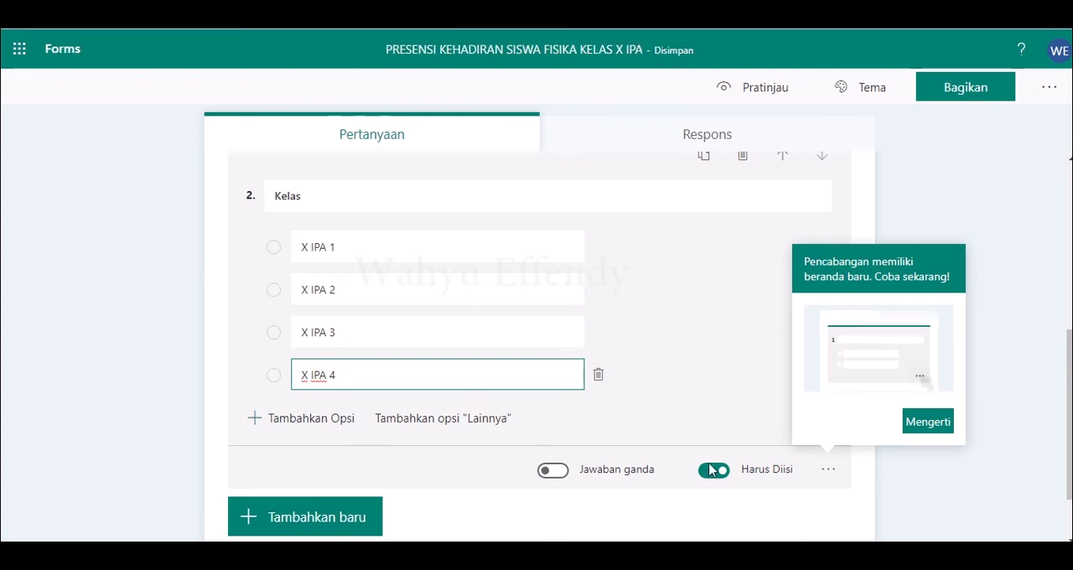
Step: Add a text question "Nomor Absen" as the form's third question
left_click(333, 524)
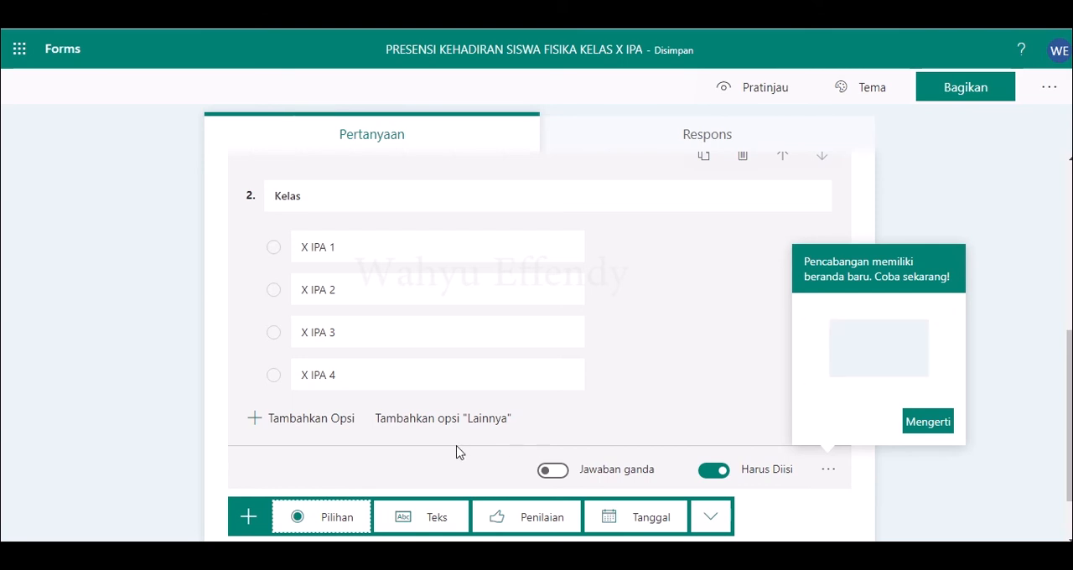
left_click(416, 523)
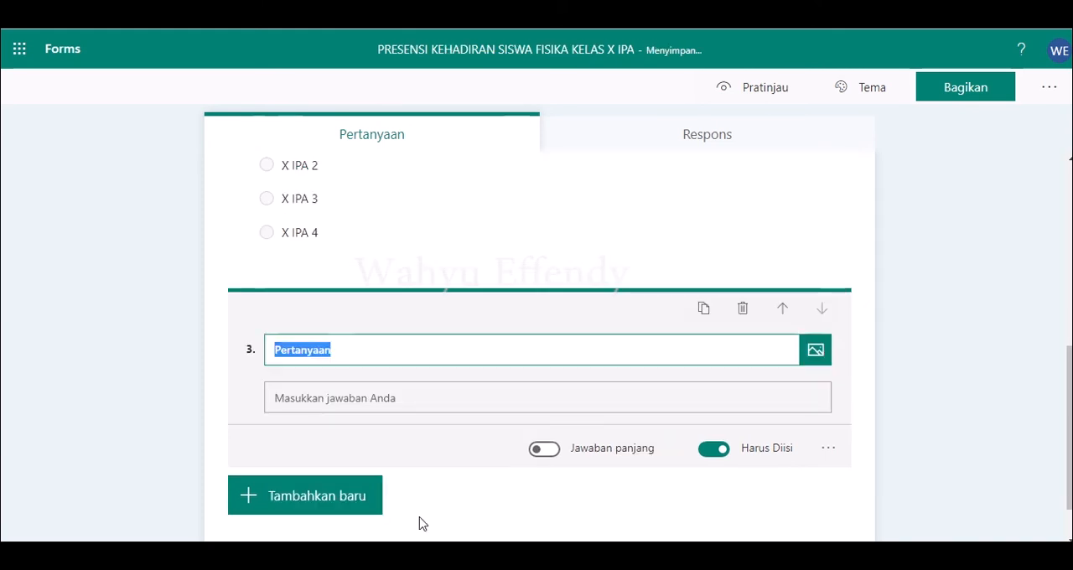
type("NO")
key("BackSpace")
key("BackSpace")
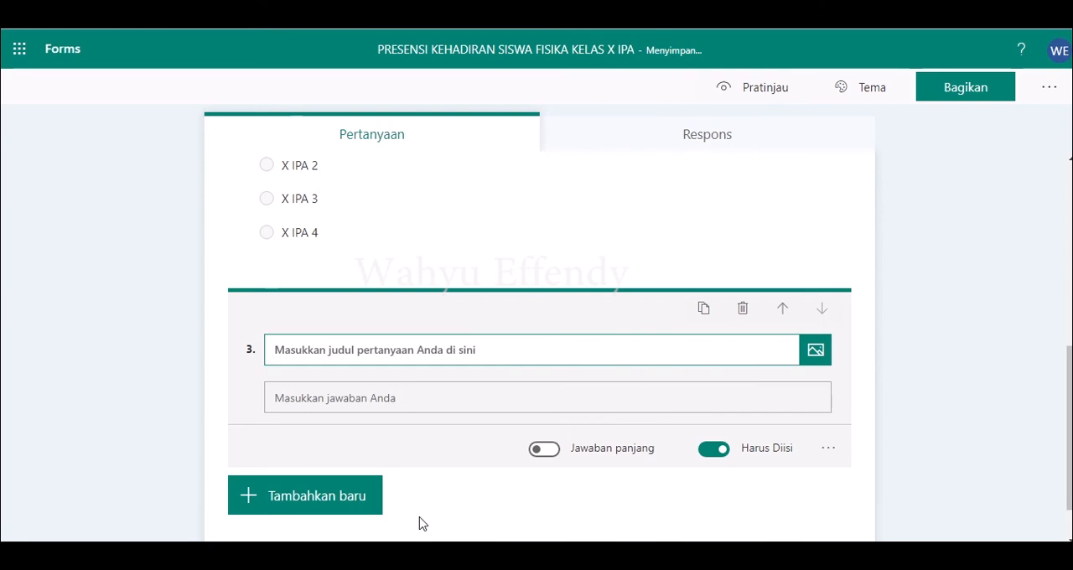
type("NO")
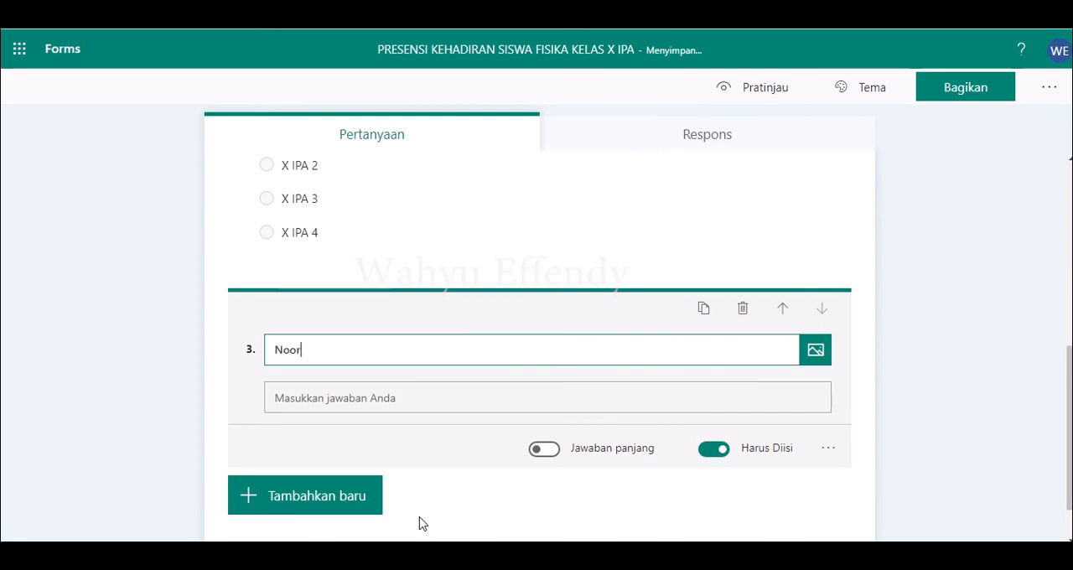
key("BackSpace")
key("BackSpace")
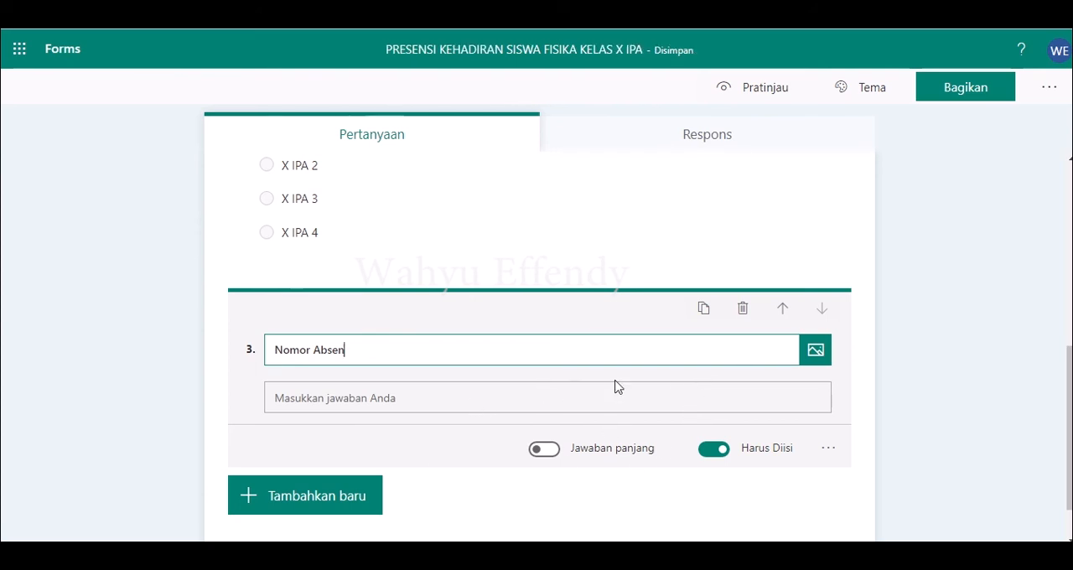
Step: Add a restriction to the Nomor Absen question so answers must be a number (Angka)
left_click(828, 451)
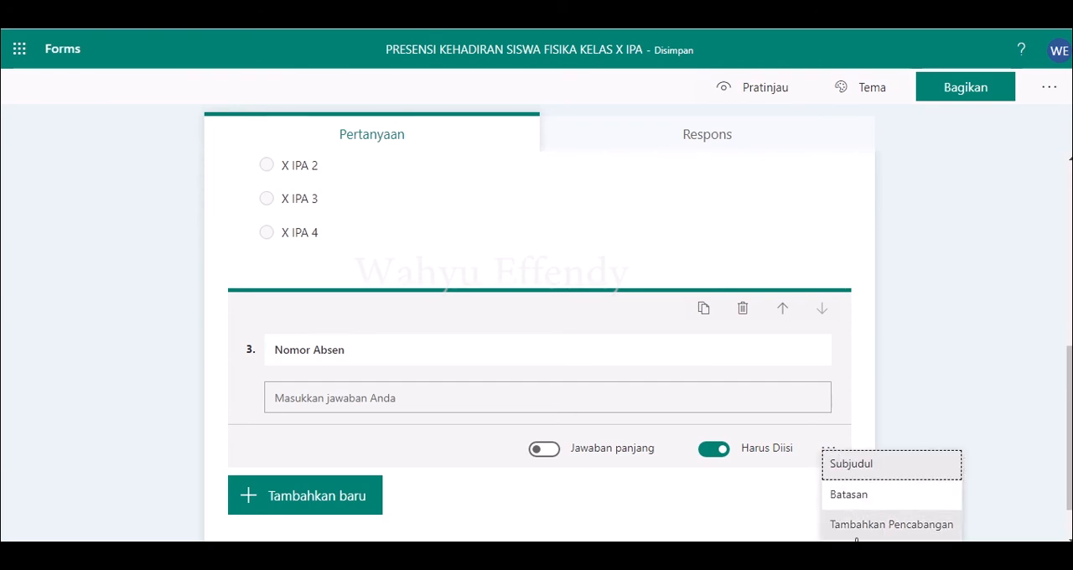
left_click(849, 496)
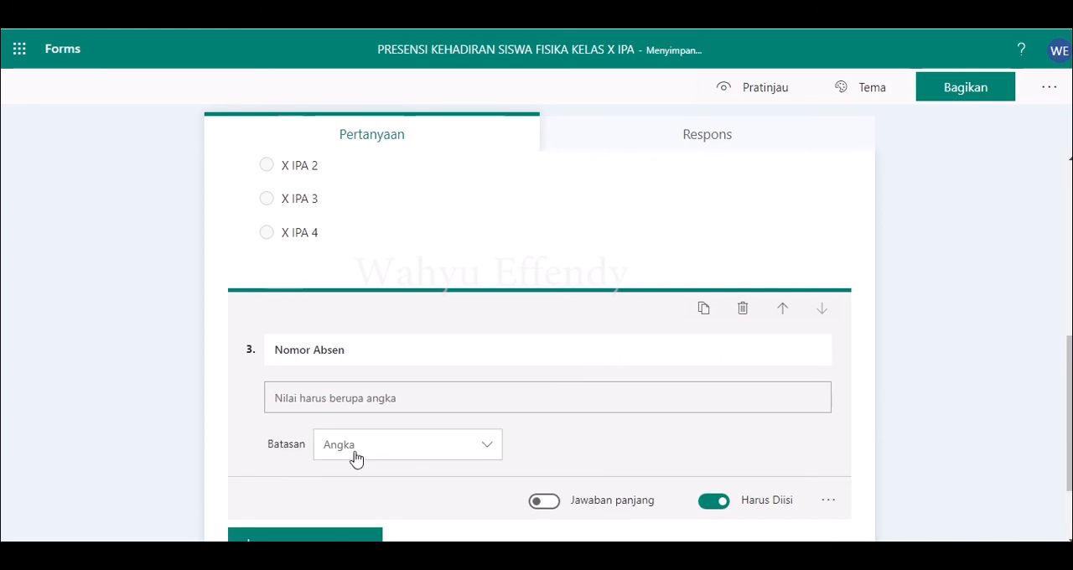
left_click(485, 449)
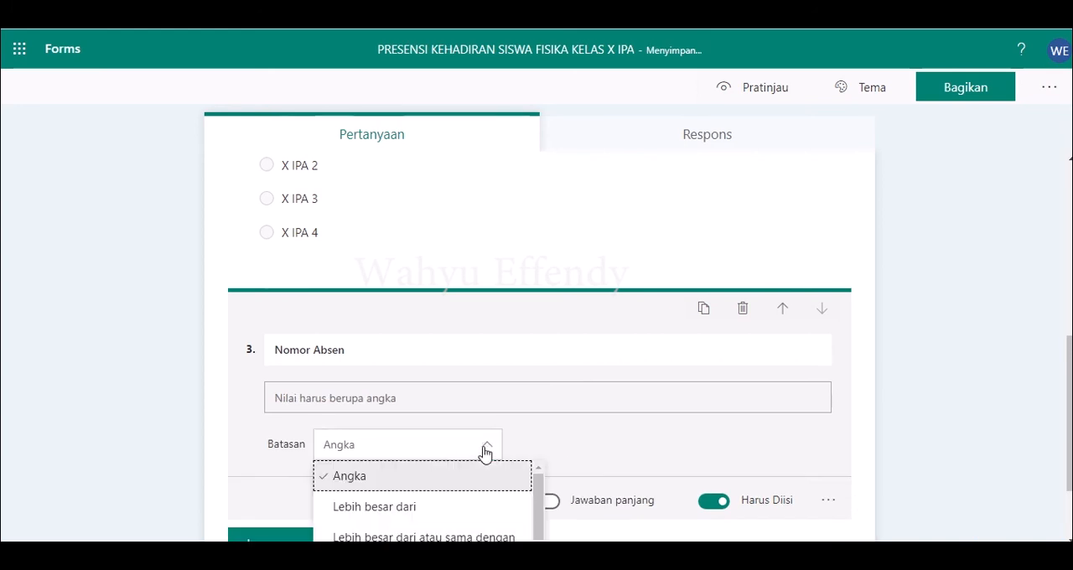
left_click(381, 479)
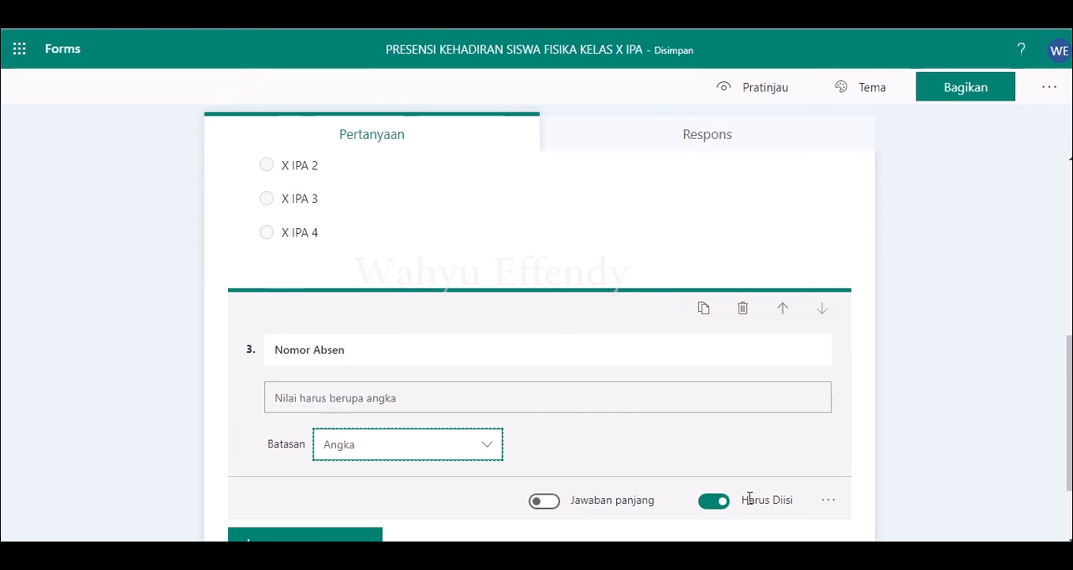
Step: Add a date question "Tanggal Pertemuan Pembelajaran" as the form's fourth question
left_click(307, 537)
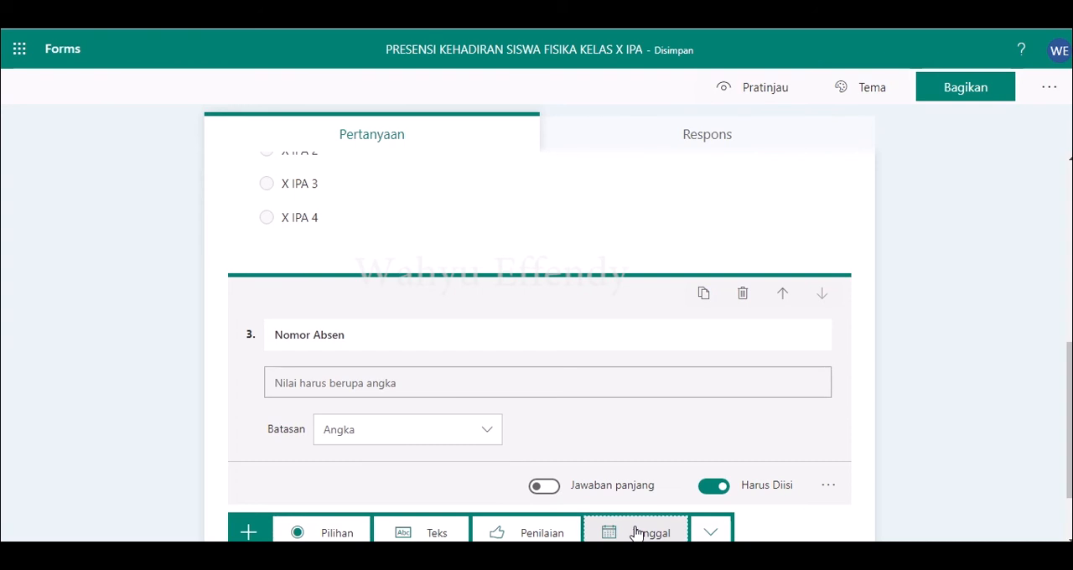
left_click(638, 533)
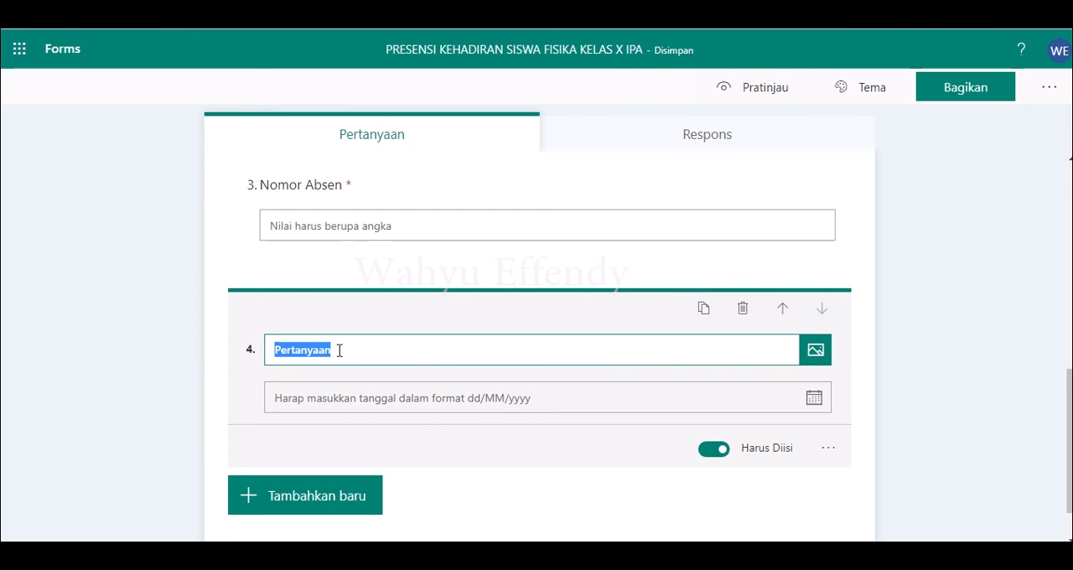
type("Tanggal Pe")
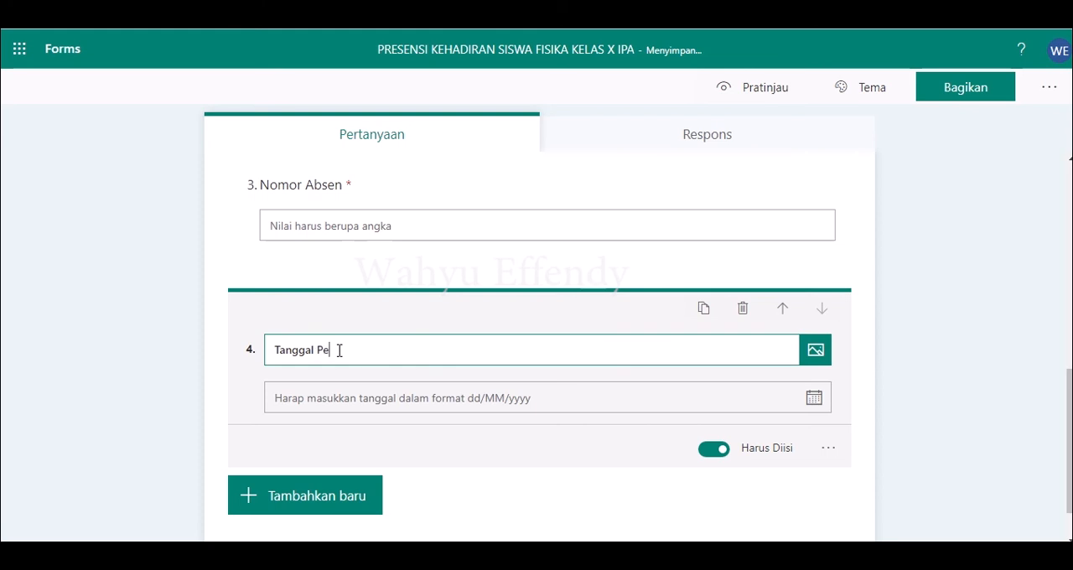
type("rtemuan Peme")
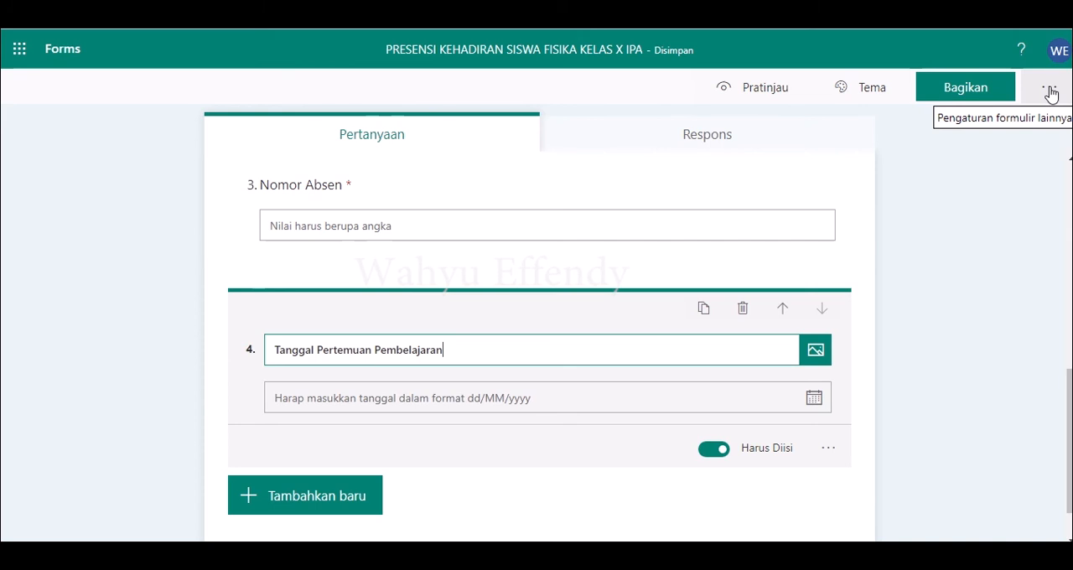
Step: Enable the customized thank-you message (Sesuaikan pesan terima kasih) in the form's settings
left_click(1051, 92)
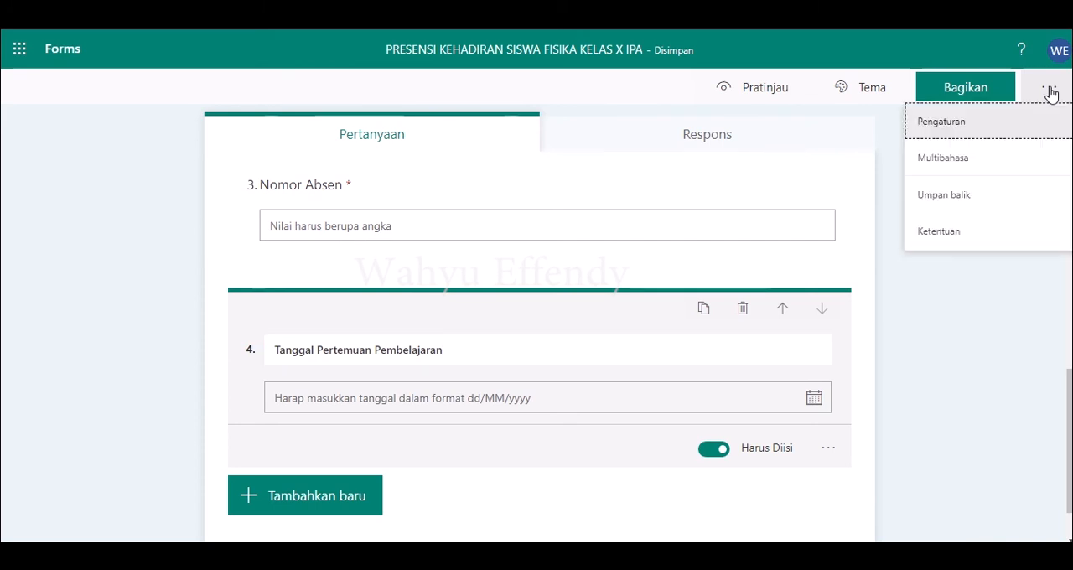
left_click(944, 133)
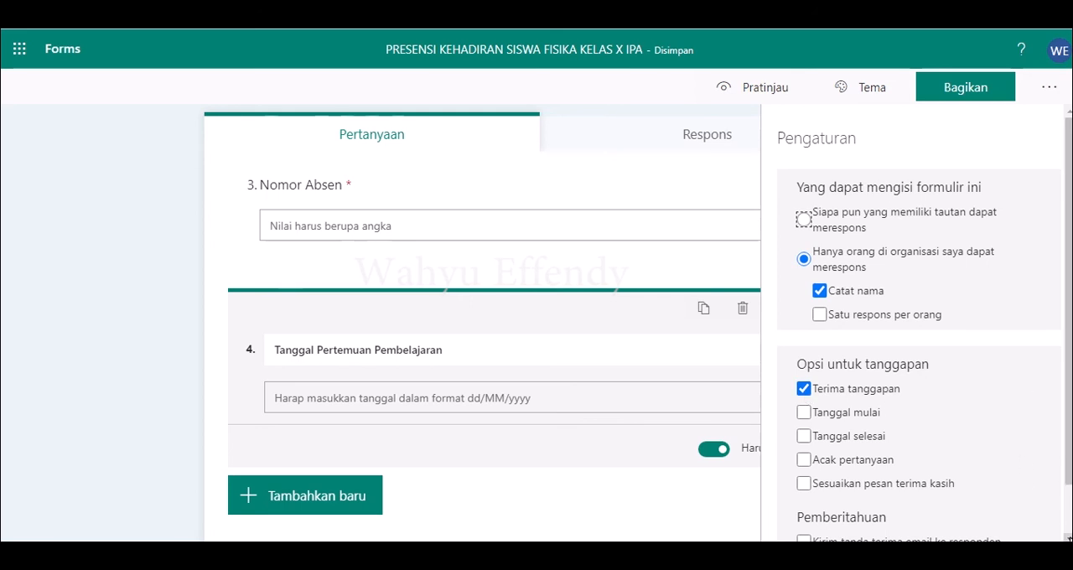
scroll(914, 323, "down", 1)
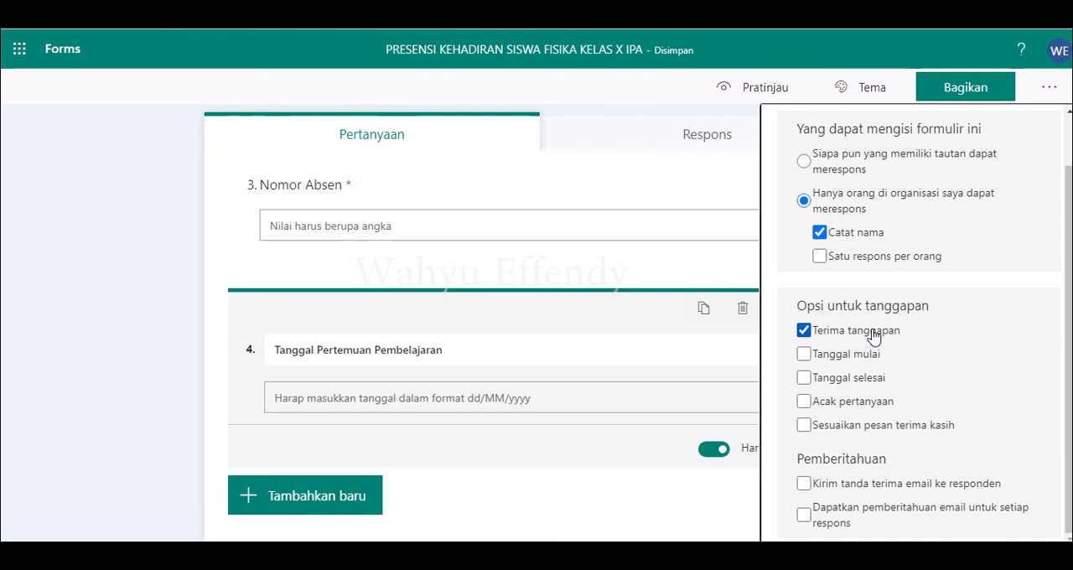
left_click(805, 426)
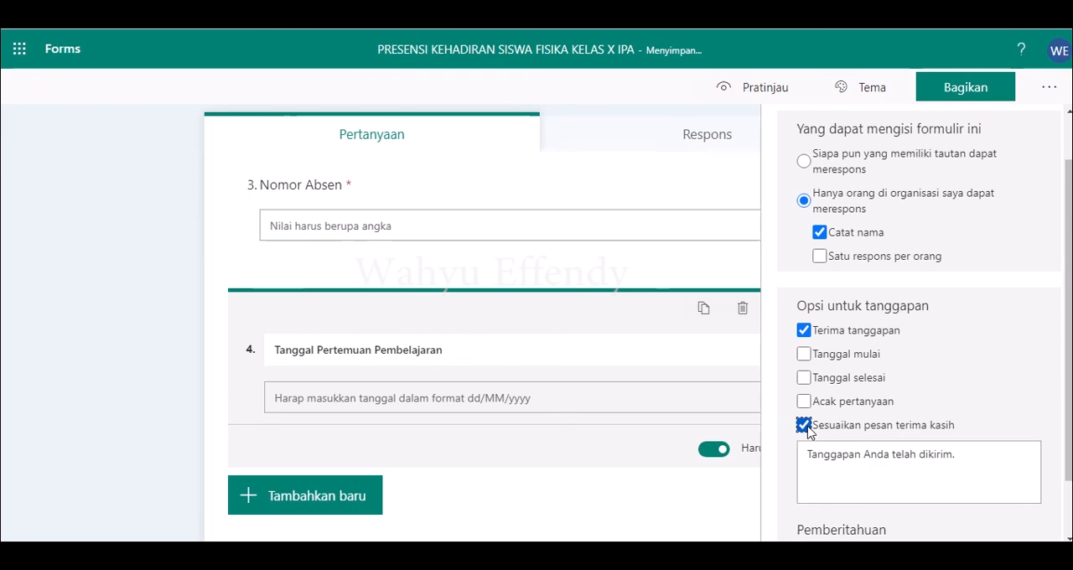
Step: Replace the default thank-you message with "Terimakasih Anda telah melakukan presensi kehadiran." and review the remaining form settings
triple_click(813, 460)
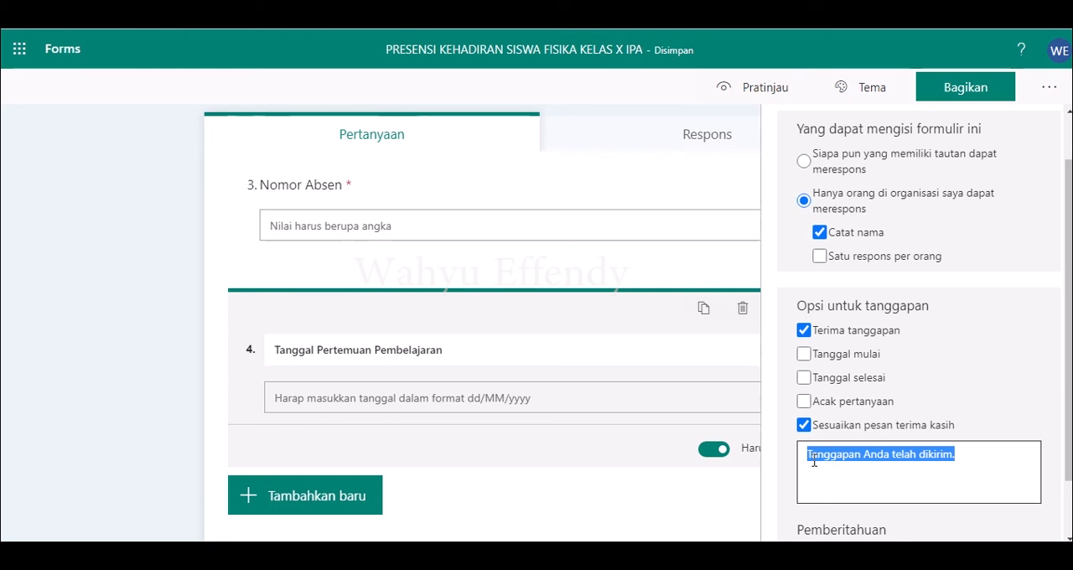
type("Terimakasih d")
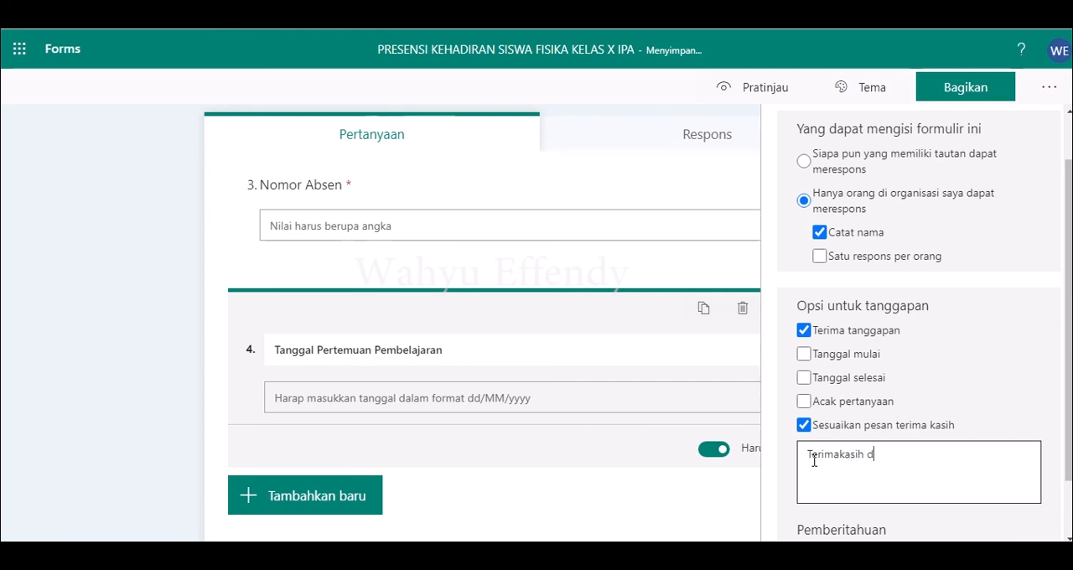
type("ata")
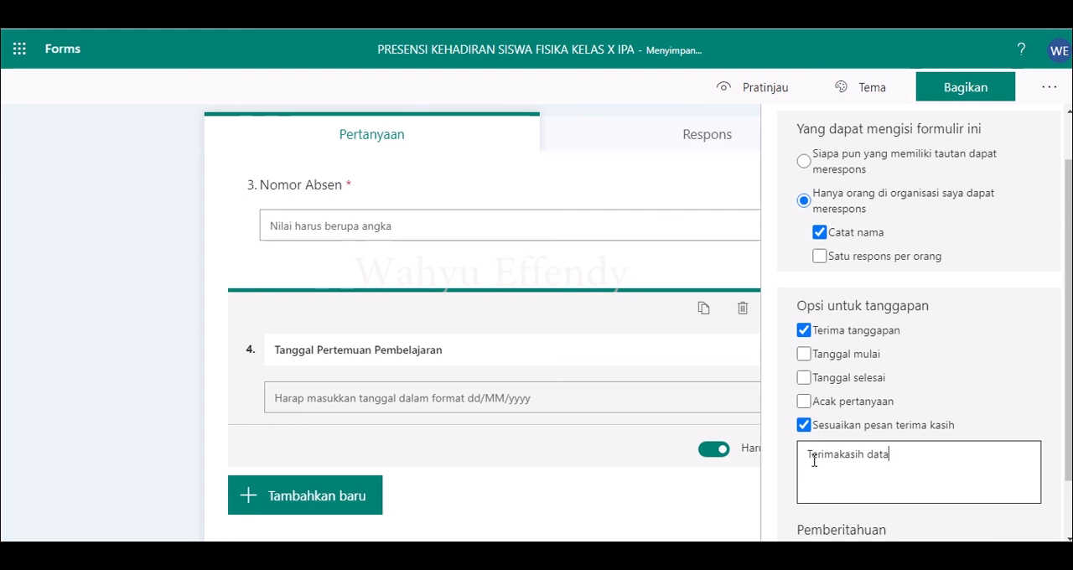
key("BackSpace")
key("BackSpace")
key("BackSpace")
key("BackSpace")
type("Anda terl")
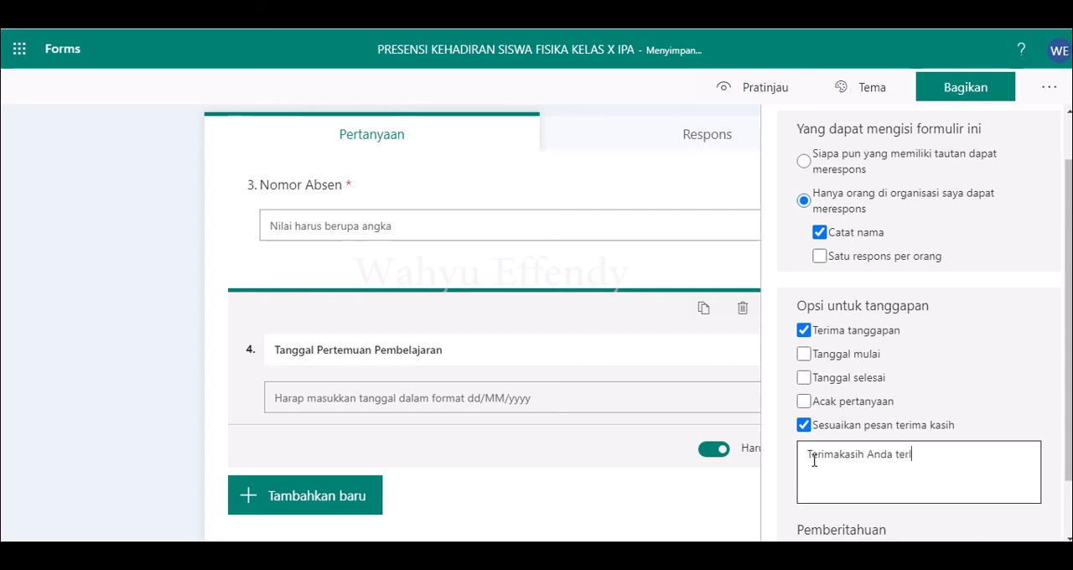
key("BackSpace")
key("BackSpace")
type("lah melakuk")
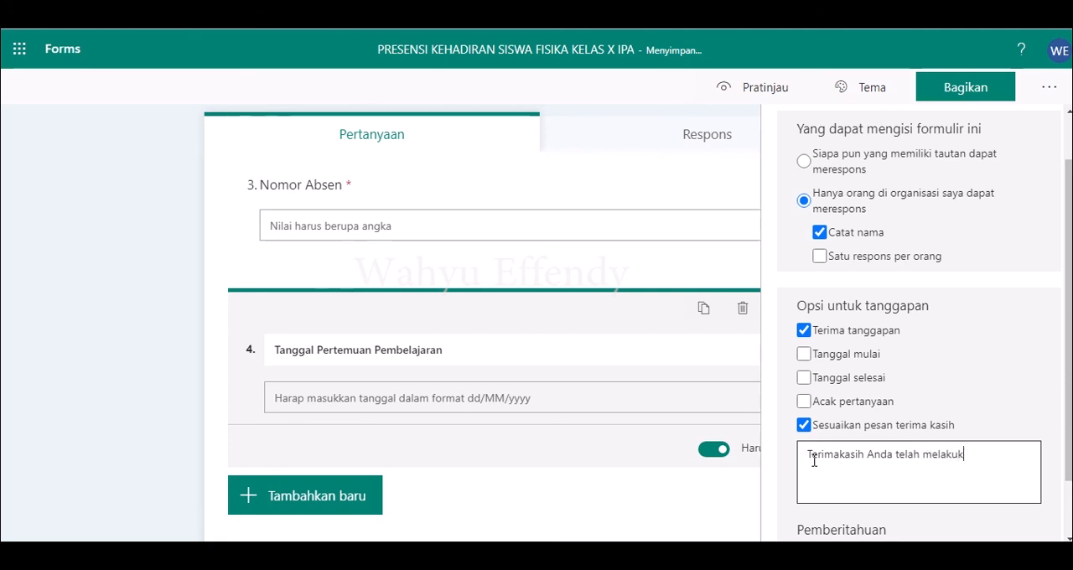
type("an presens")
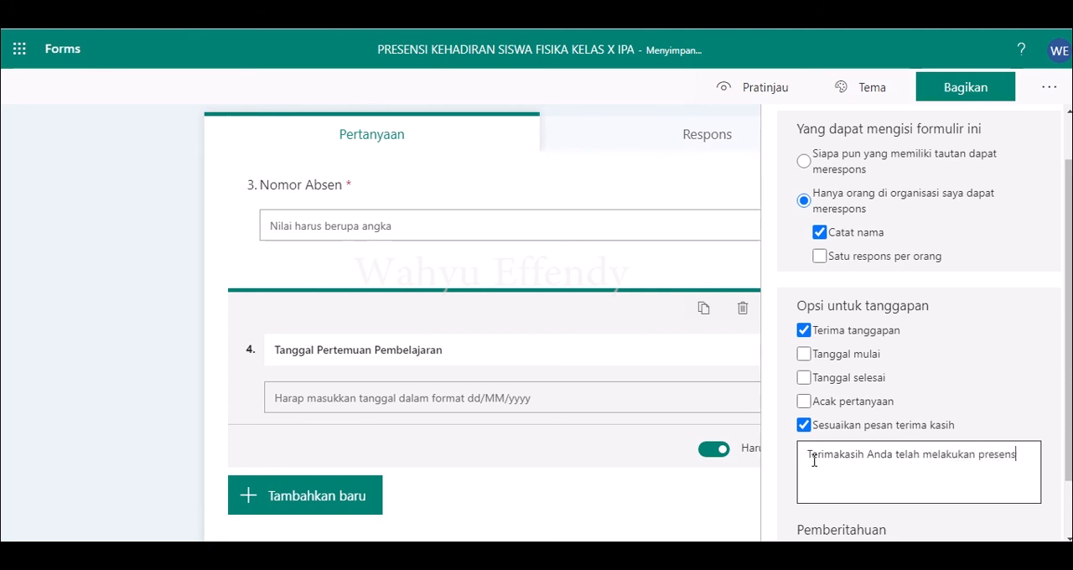
type("i kehadiran.")
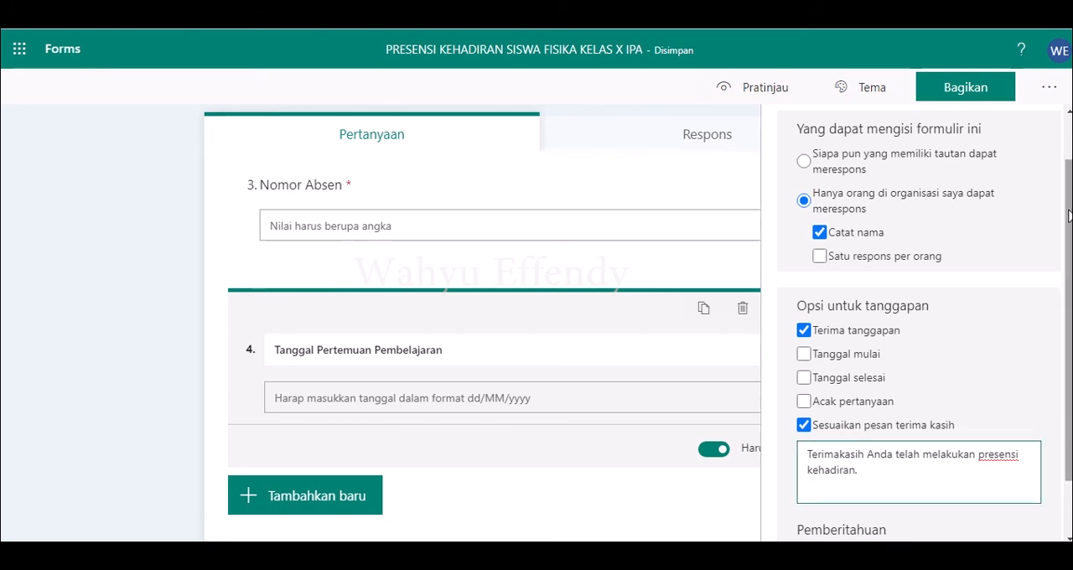
scroll(1070, 216, "down", 1)
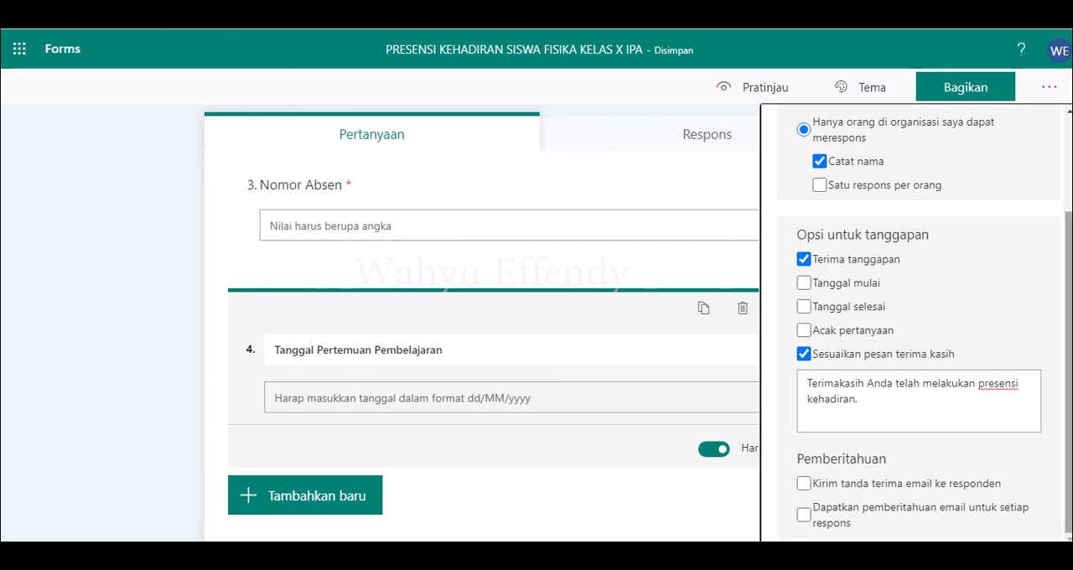
left_click_drag(1070, 337, 1069, 243)
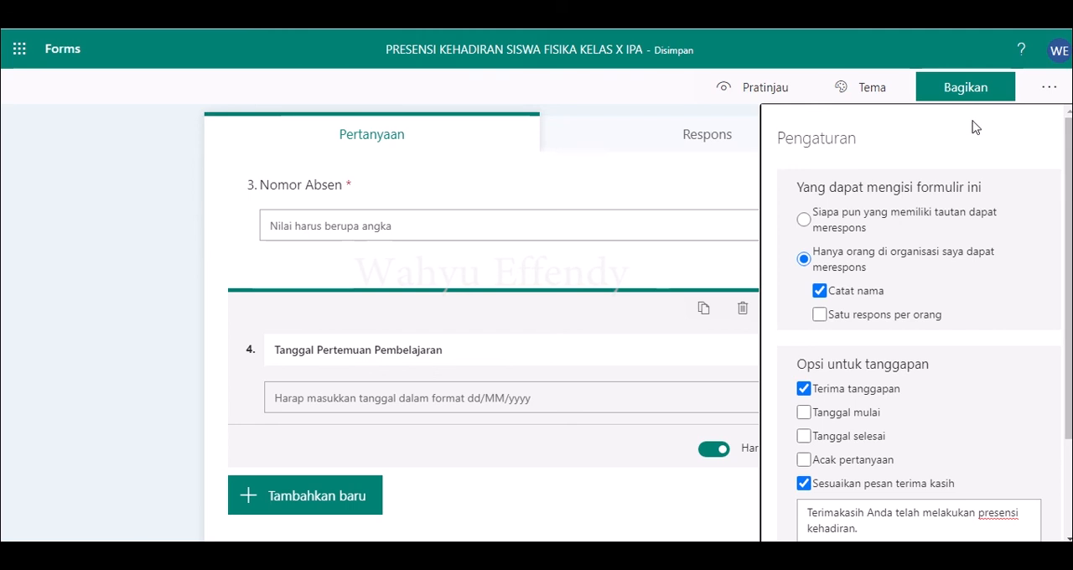
Step: Try the snowboarder theme, and apply the orange living-room illustration theme to the form instead
left_click(856, 92)
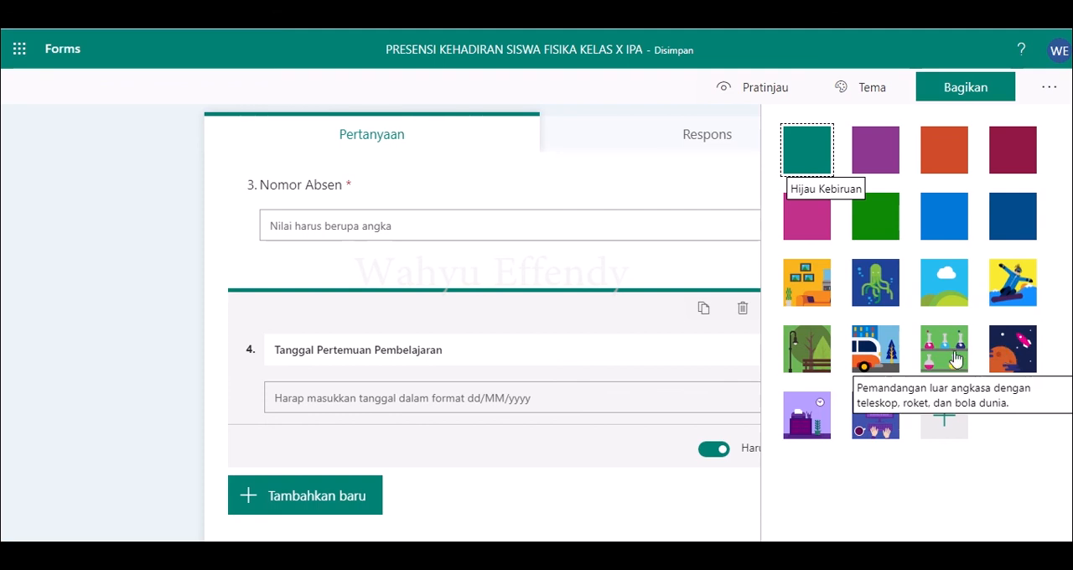
left_click(1016, 293)
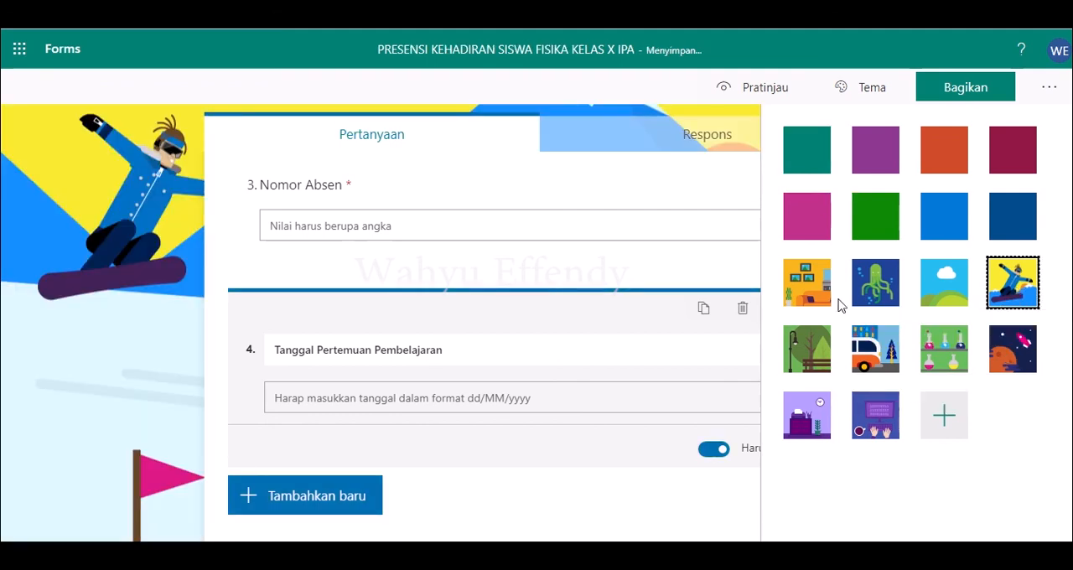
left_click(794, 289)
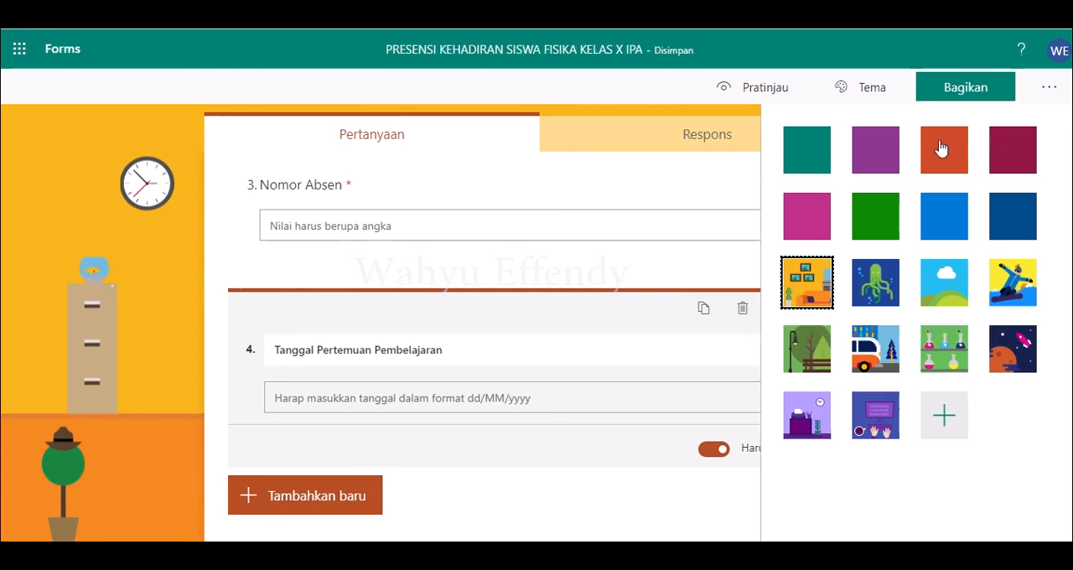
Step: Set the form's sharing so that anyone with the link can respond (Siapa pun yang memiliki tautan dapat merespons)
left_click(967, 93)
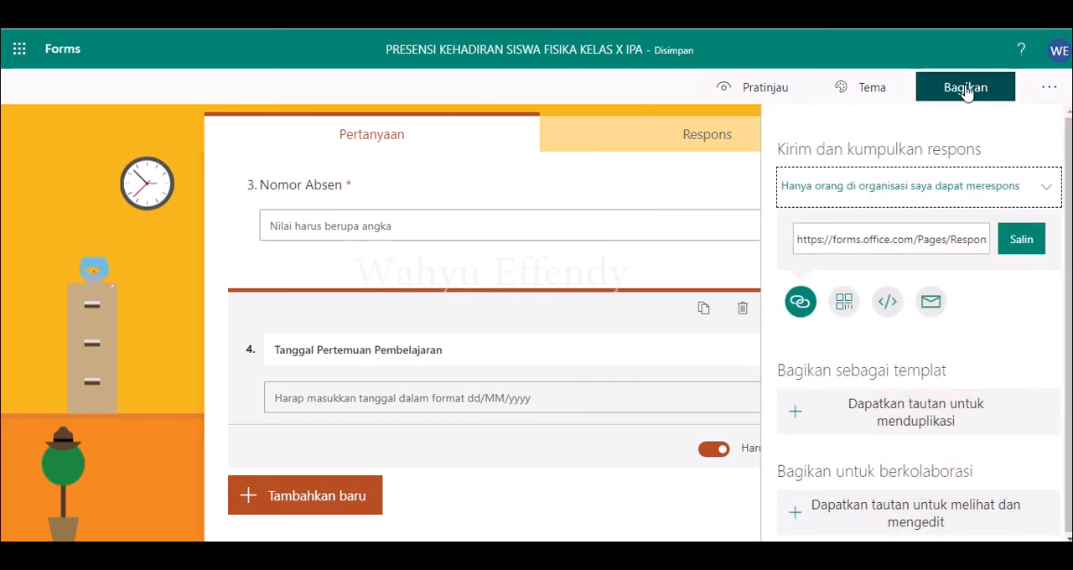
left_click(1047, 196)
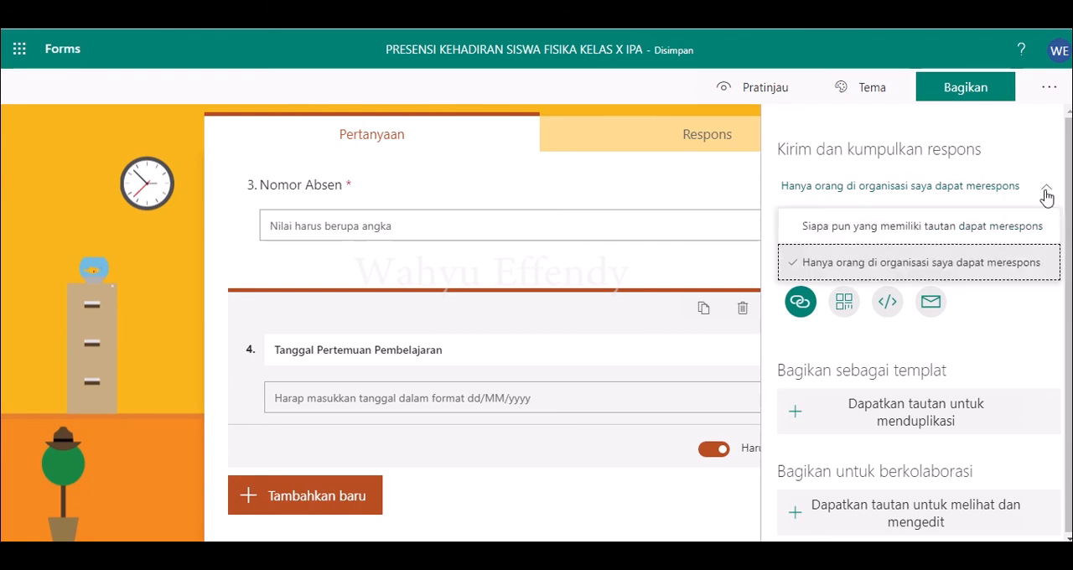
left_click(1022, 235)
left_click(1048, 186)
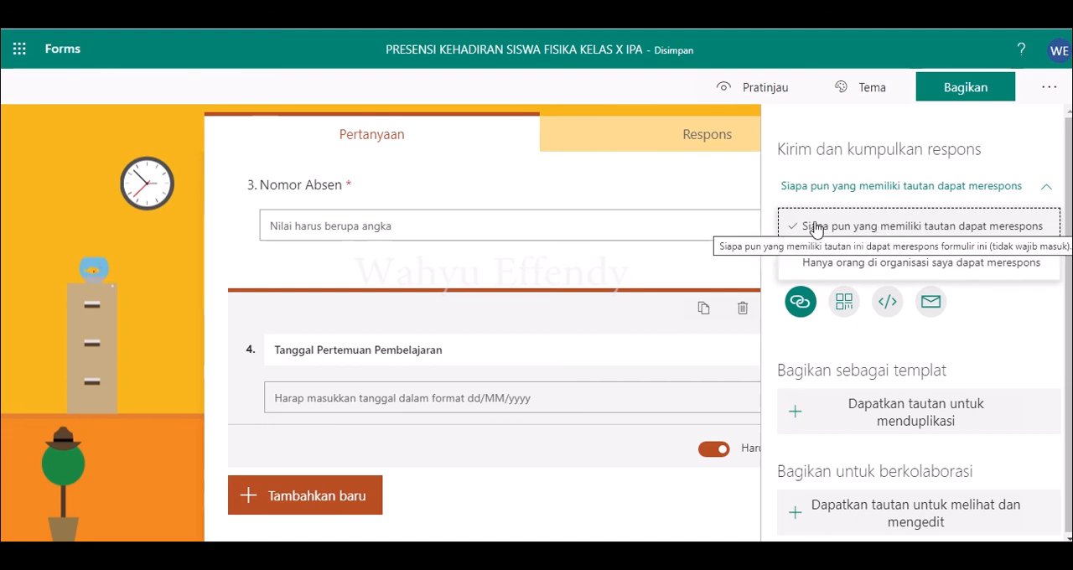
Step: Copy the form's response link and switch to Microsoft Teams
left_click(801, 300)
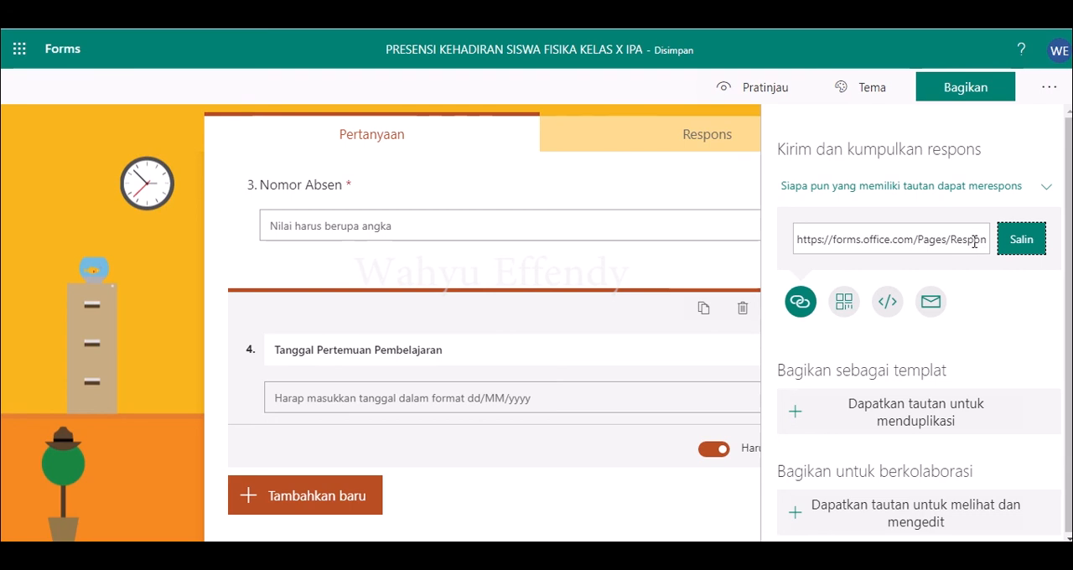
left_click(1023, 249)
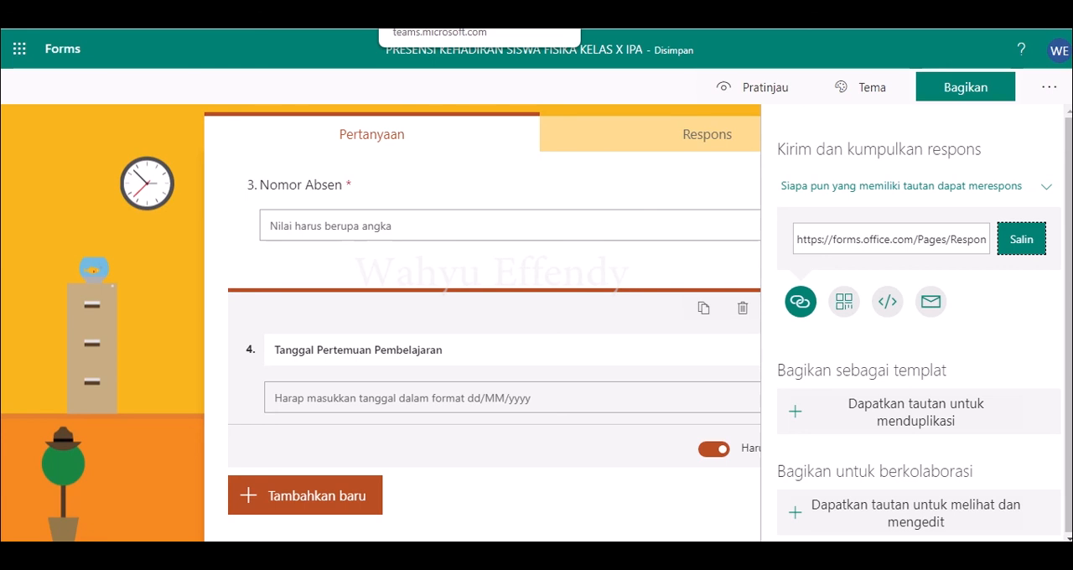
left_click(436, 12)
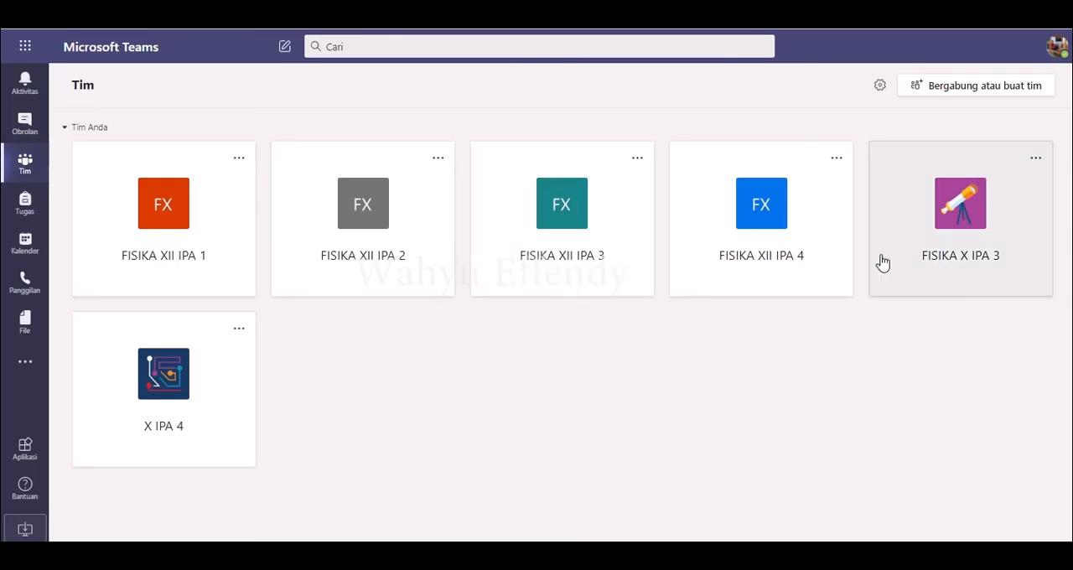
Step: Add a channel named PRESENSI KEHADIRAN to the FISIKA X IPA 3 team, shown automatically in everyone's channel list
left_click(976, 238)
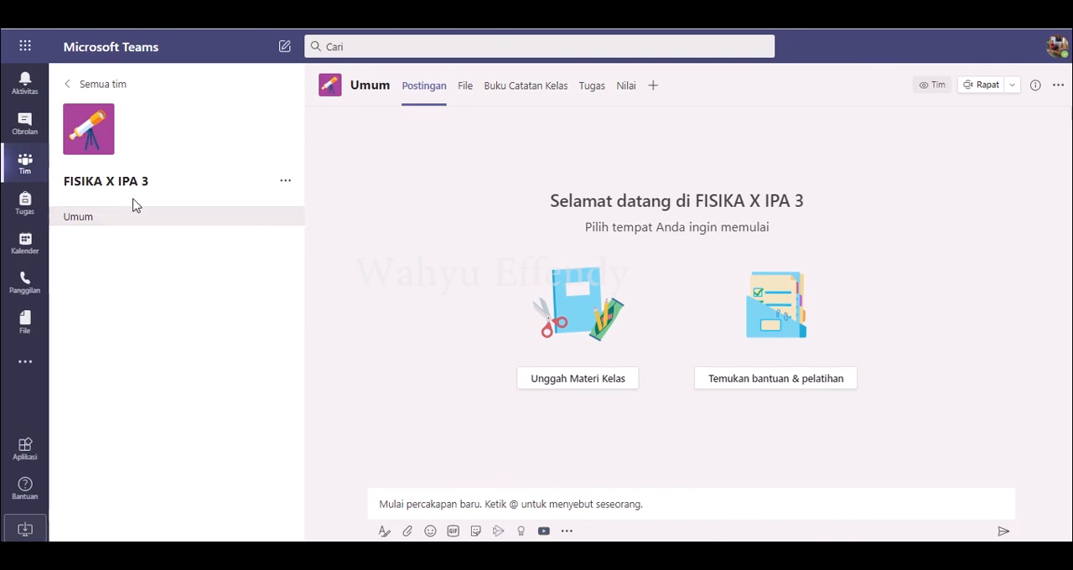
left_click(286, 184)
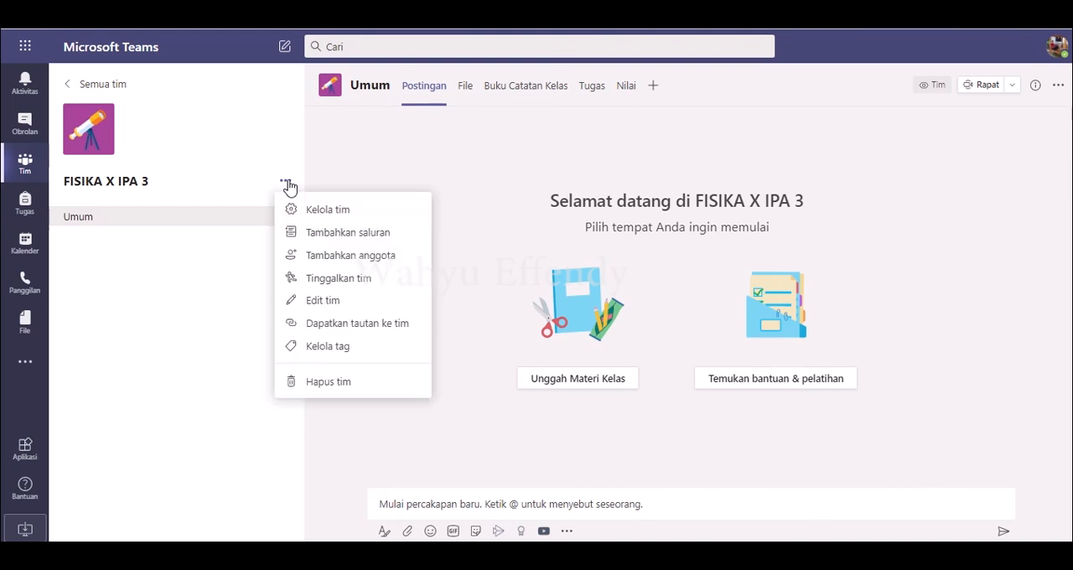
left_click(320, 234)
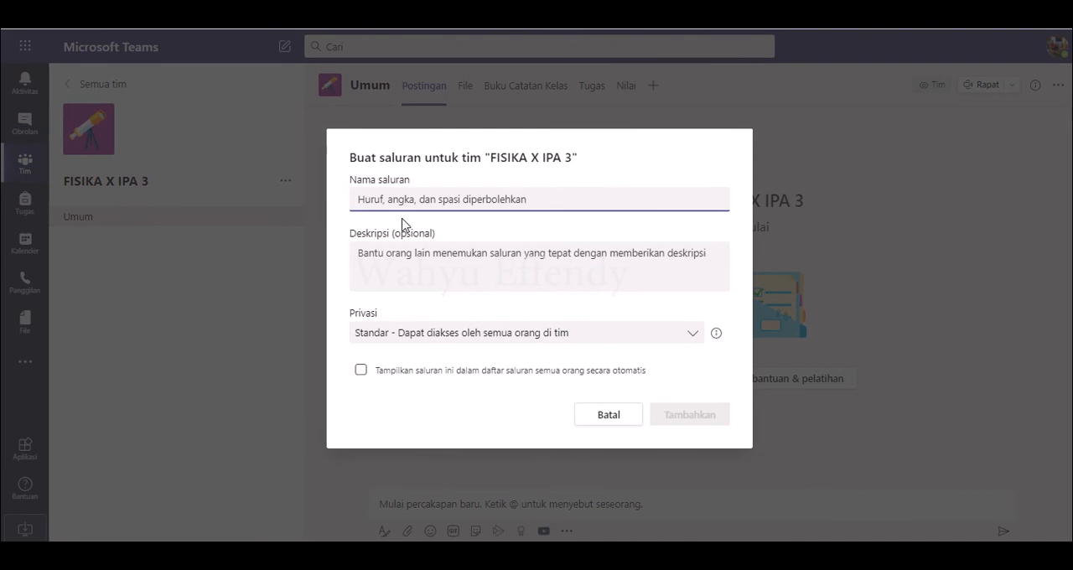
type("p")
key("BackSpace")
type("pre")
key("BackSpace")
key("BackSpace")
key("BackSpace")
type("p")
key("BackSpace")
type("PRE")
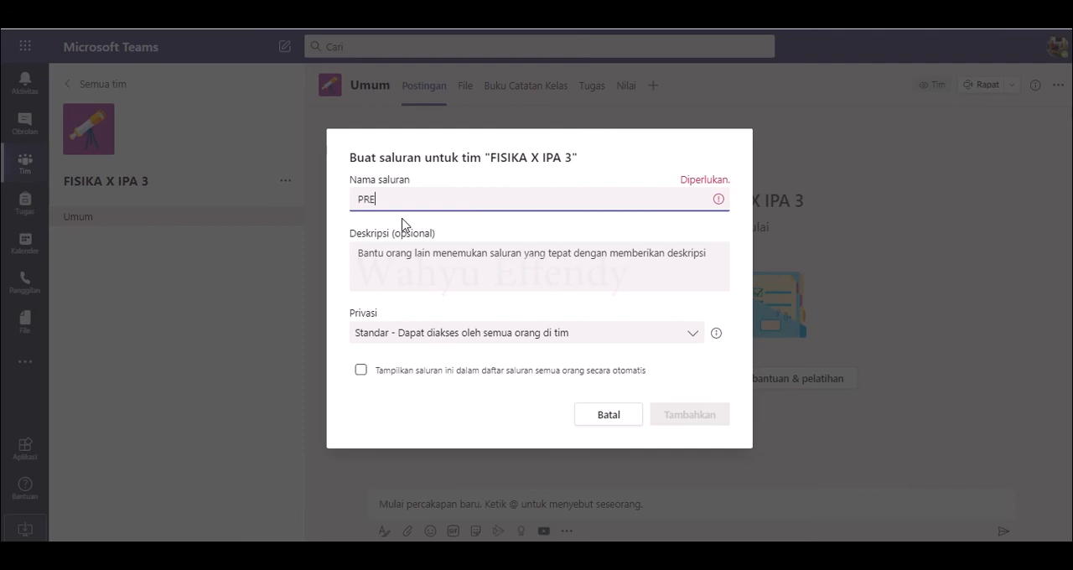
type("SENSI K")
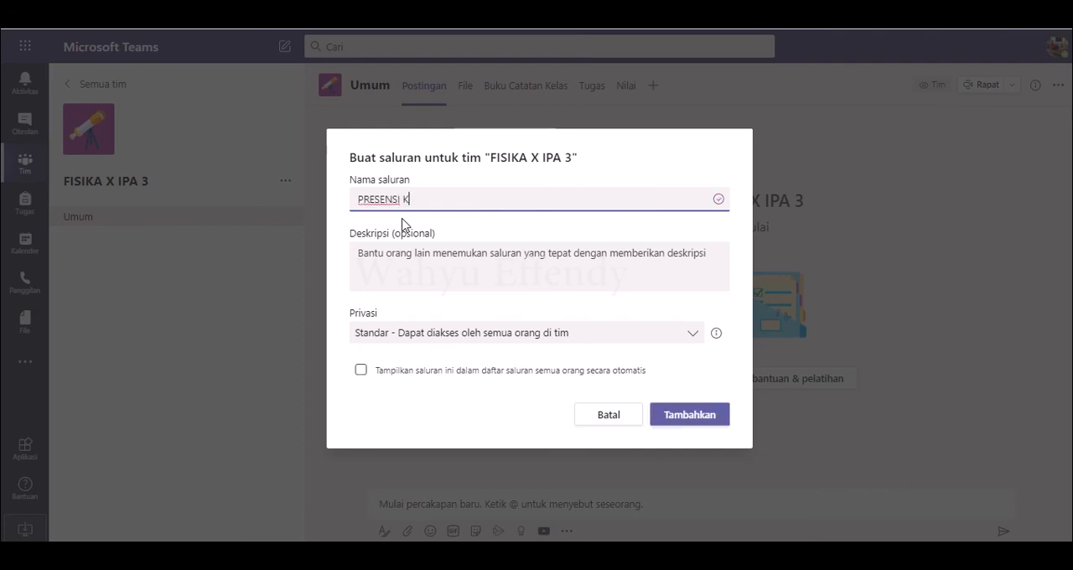
type("EHADIRAN")
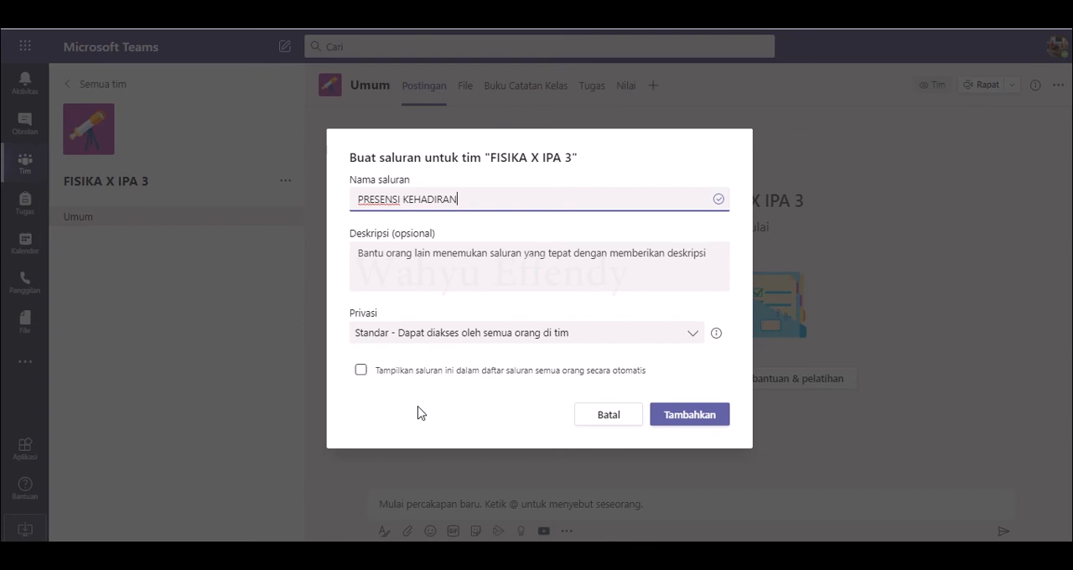
left_click(361, 370)
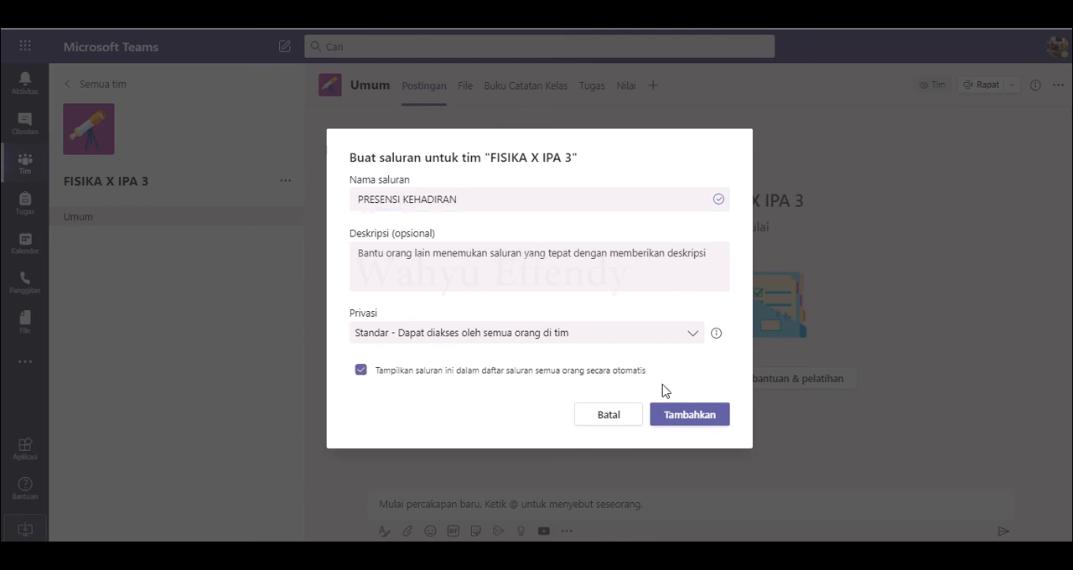
left_click(671, 415)
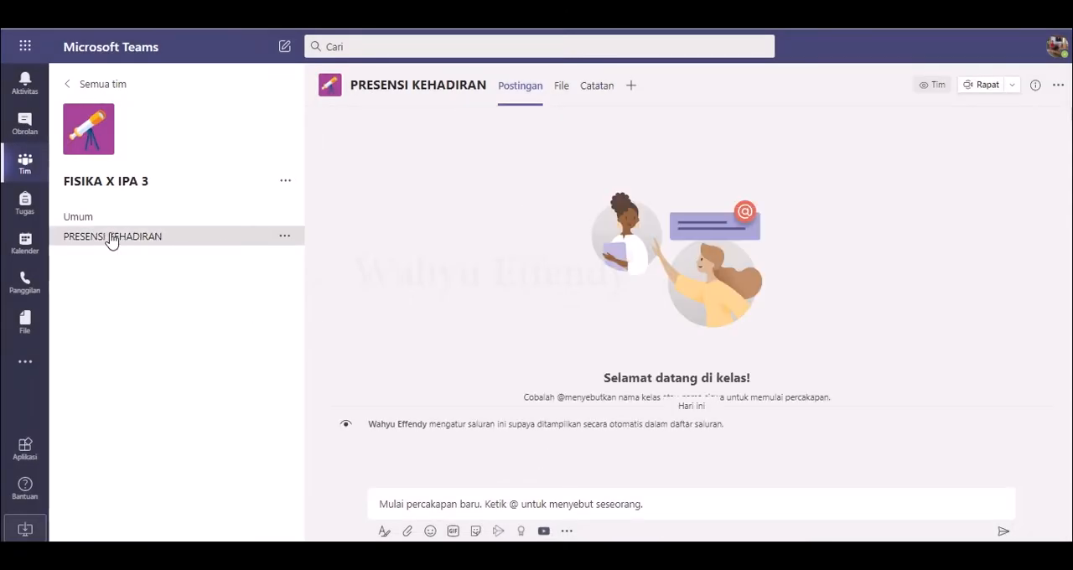
Step: Start a formatted announcement (Pengumuman) in the PRESENSI KEHADIRAN channel with the headline "PRESENSI KEHADIRAN PESERTA DIDIK"
left_click(384, 532)
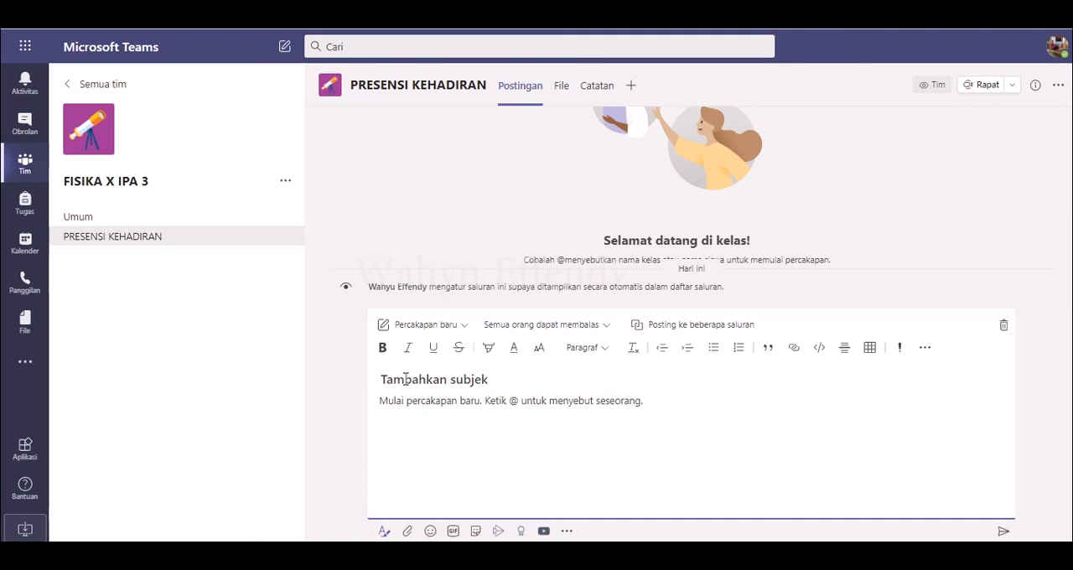
left_click(460, 327)
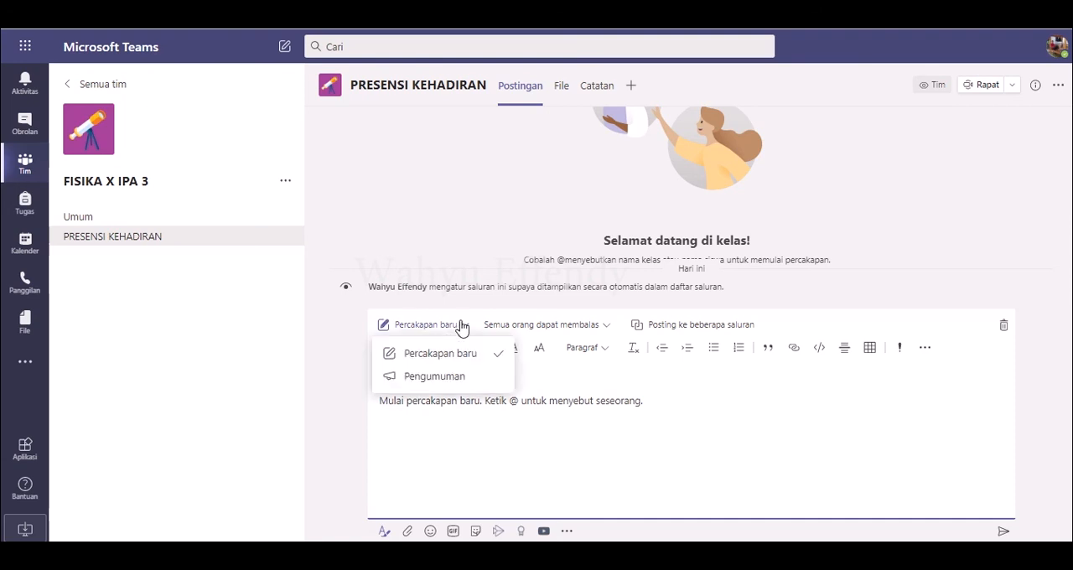
left_click(444, 376)
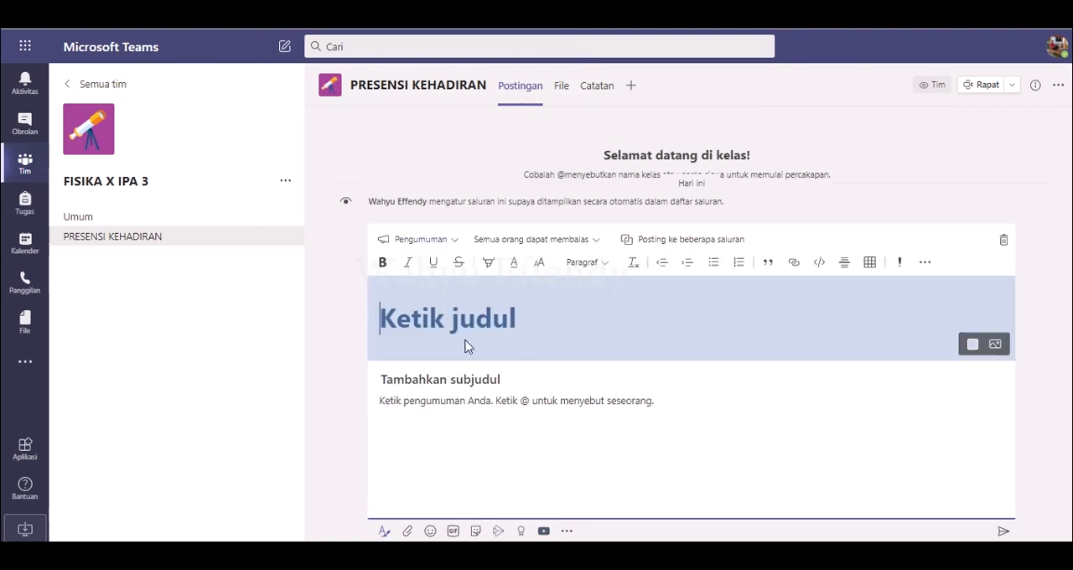
type("PRES")
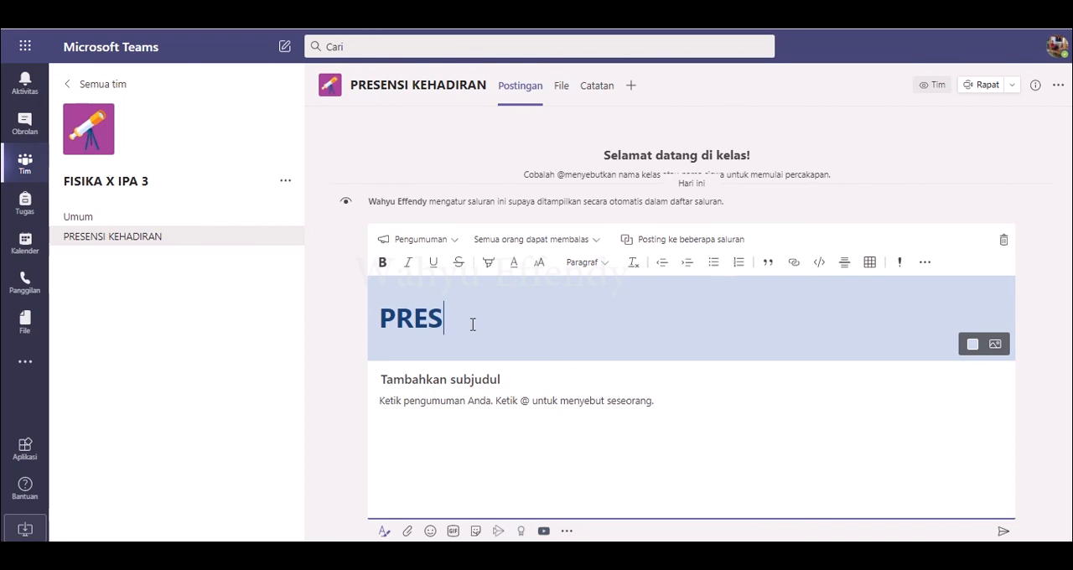
type("ENSI KE")
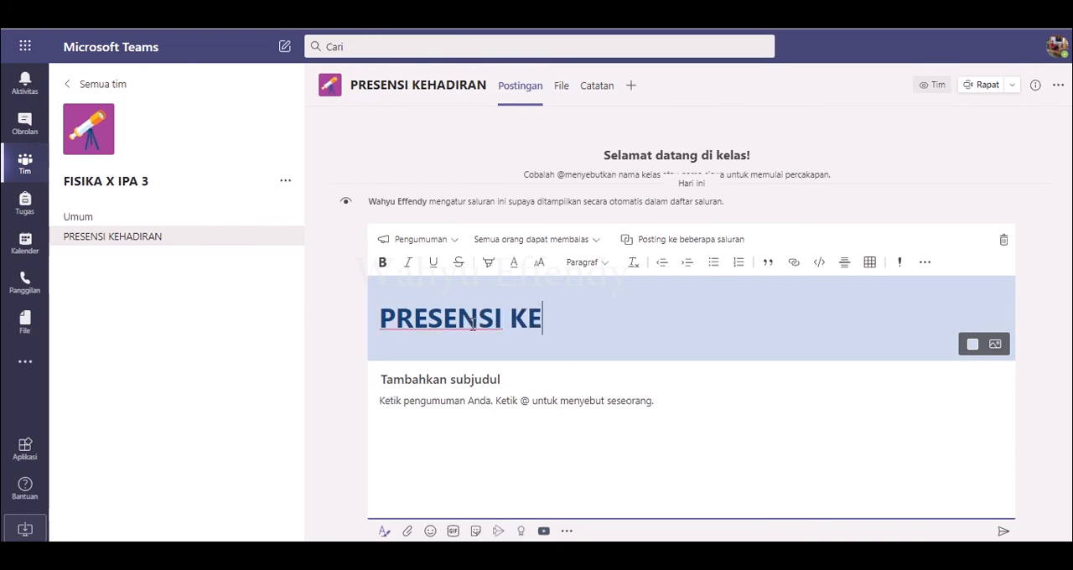
type("HADIRAN")
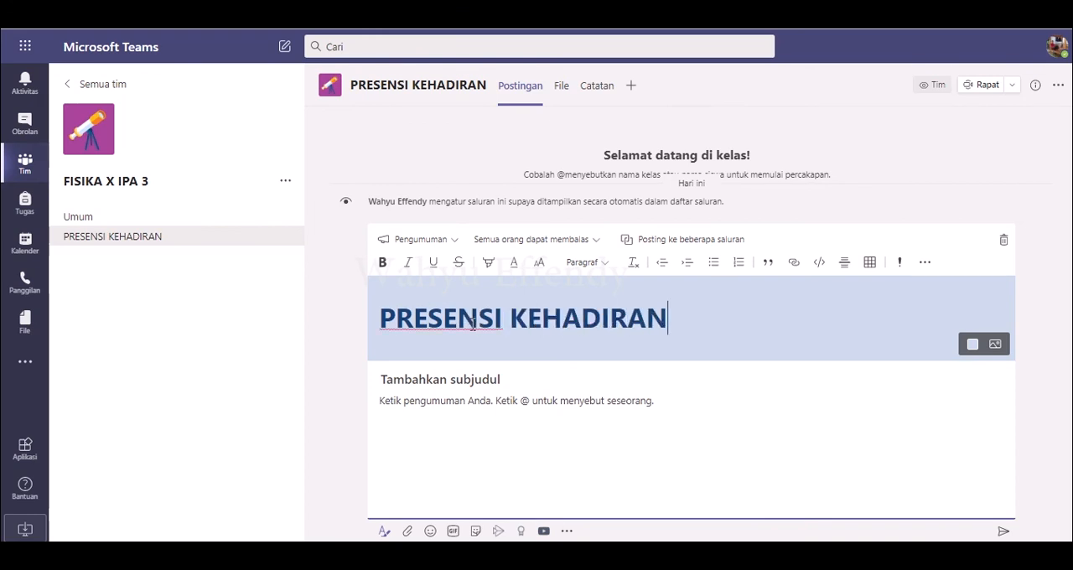
type(" PESERTA ")
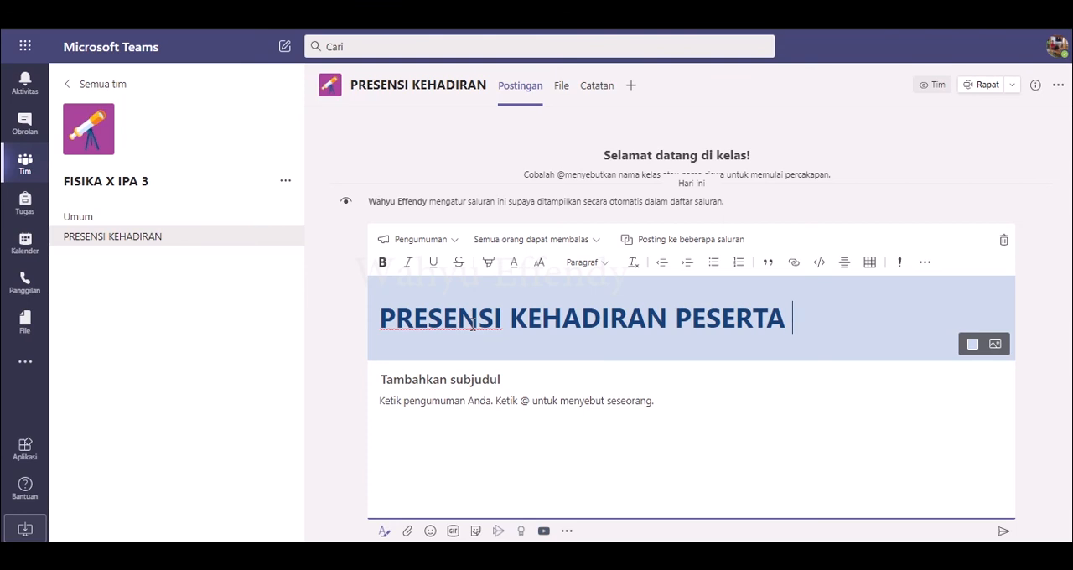
type("DIDIK")
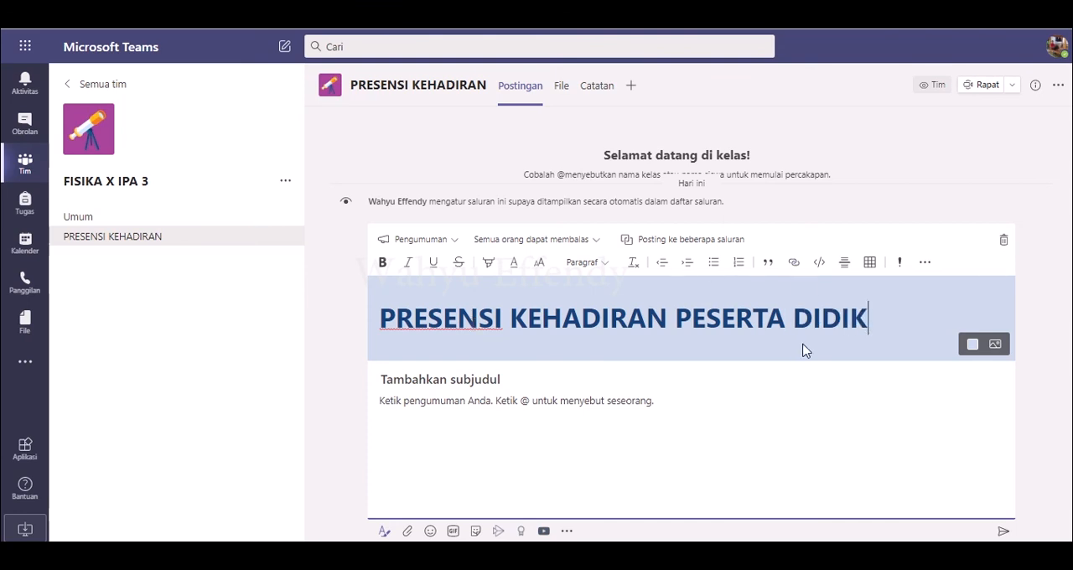
Step: Apply the dark school-supplies illustration from the Umum category as the headline background and mark the announcement as important
left_click(995, 346)
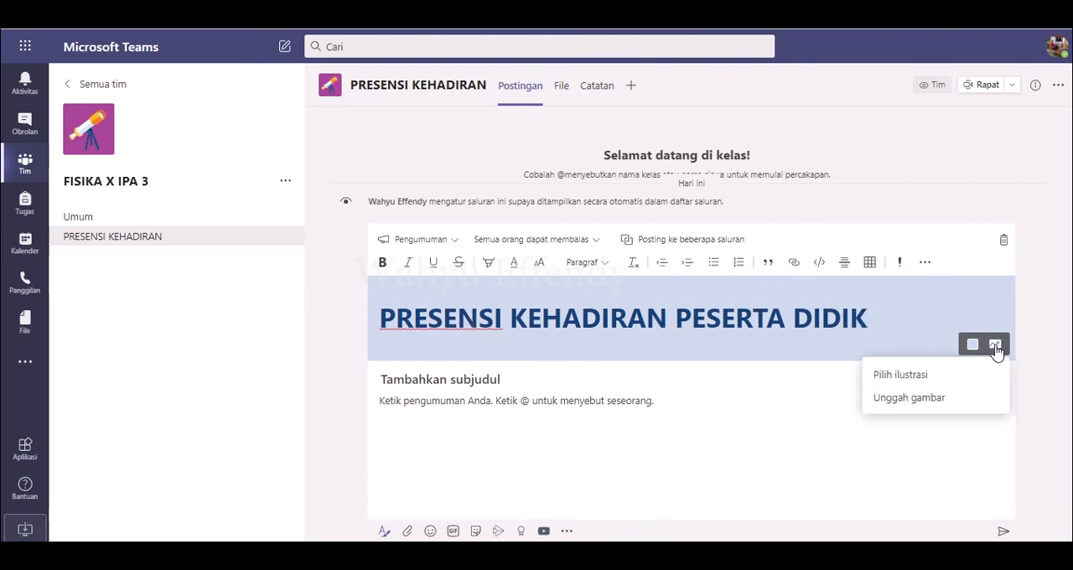
left_click(957, 371)
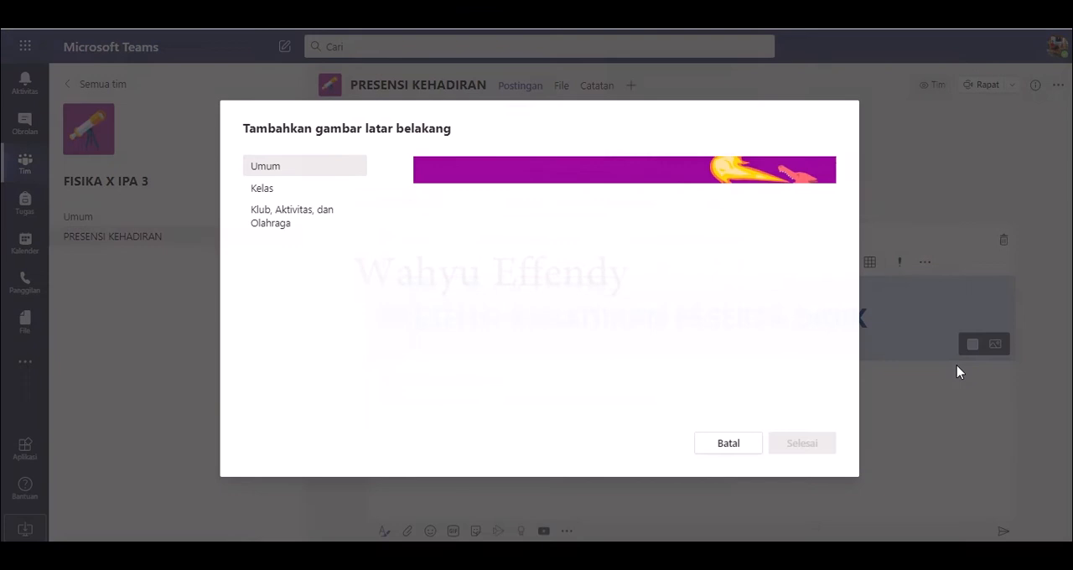
scroll(854, 371, "down", 2)
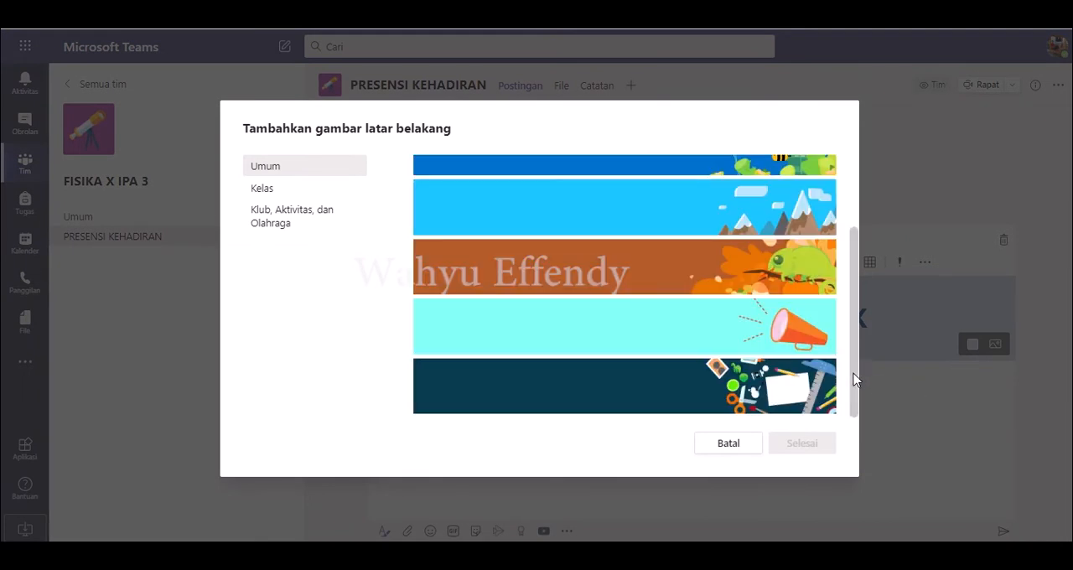
left_click(801, 377)
left_click(799, 450)
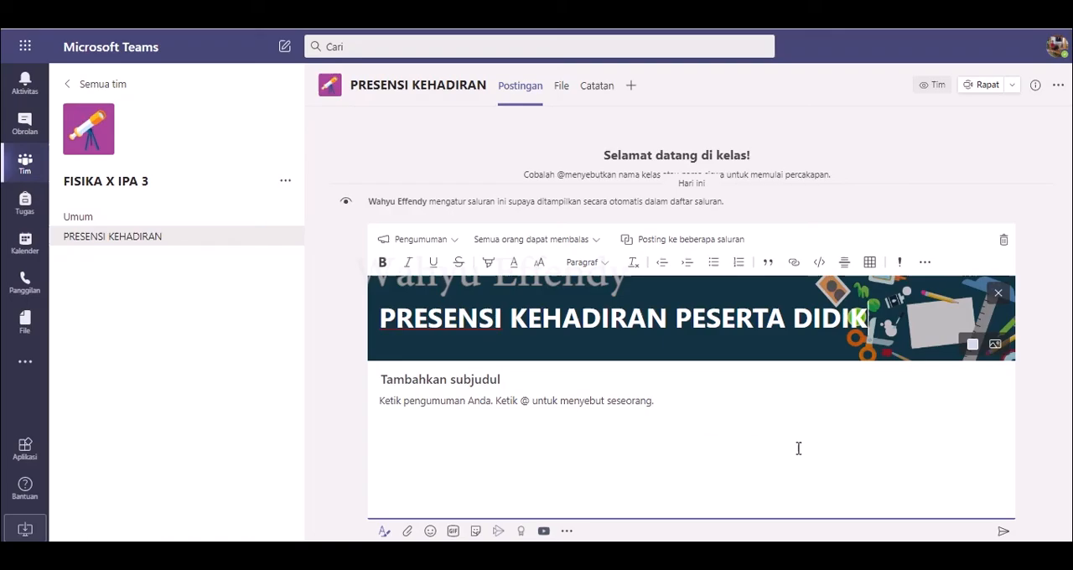
left_click(901, 264)
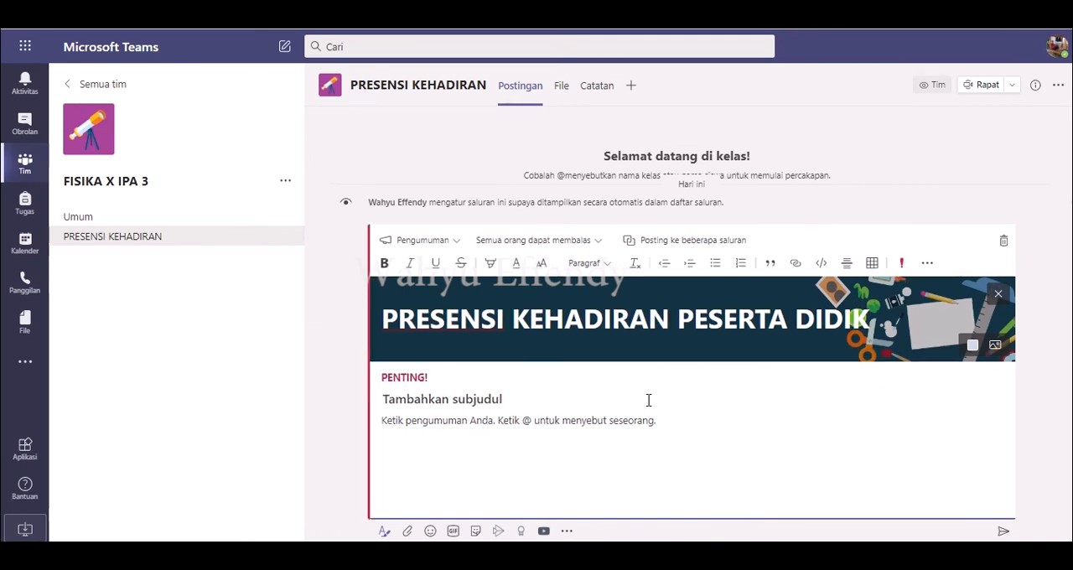
Step: Write the announcement body text "Silahkan Isi presensi kehadiran berikut:"
left_click(444, 413)
type("s")
key("BackSpace")
type("si")
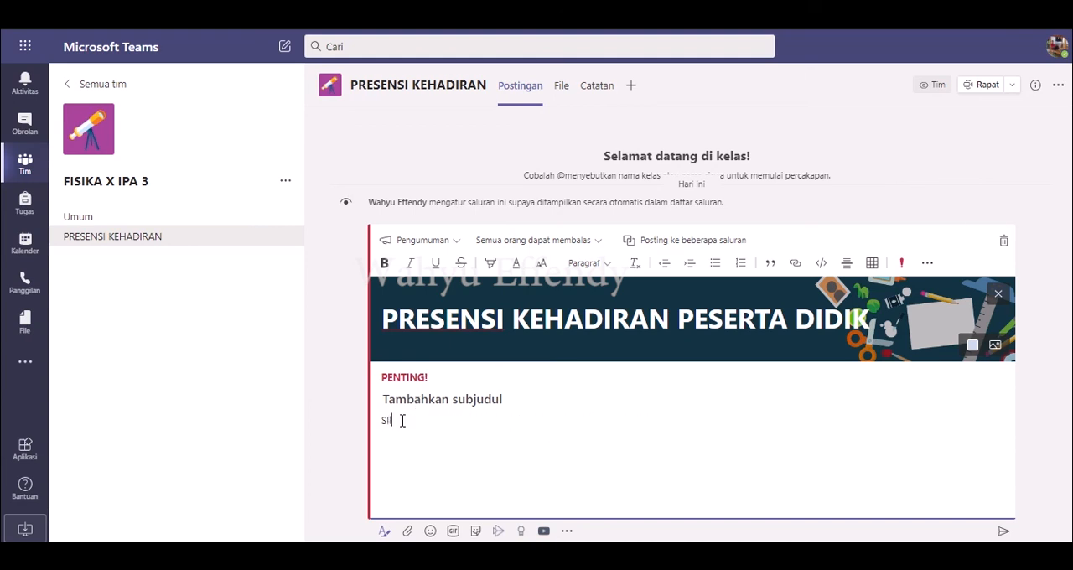
type("lahkan")
key("BackSpace")
key("BackSpace")
key("BackSpace")
type("presensi kehad")
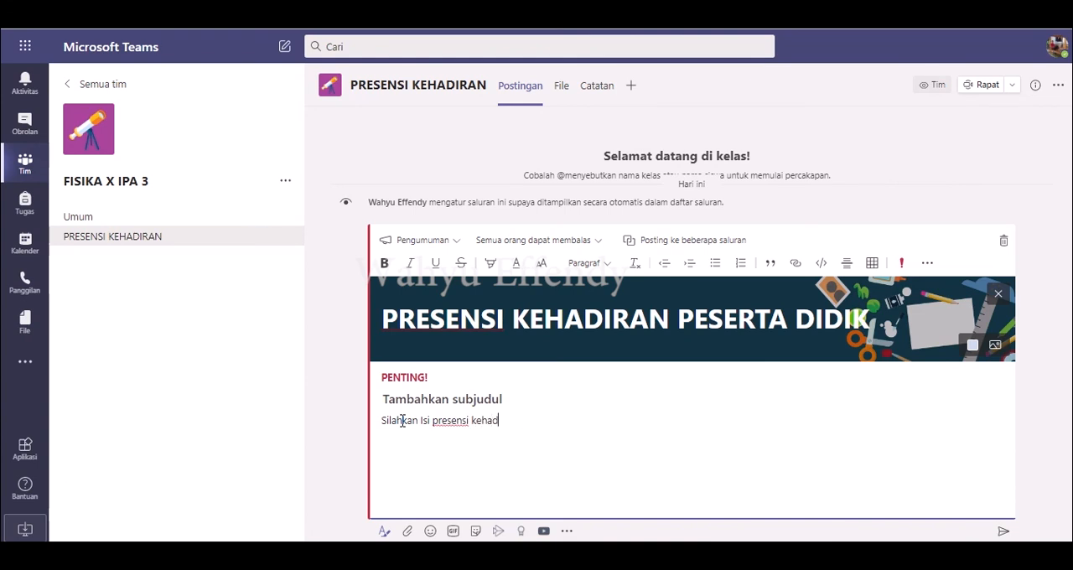
type("iran berikut:")
Step: Insert the copied form link below the body text with the display text "PRESENSI SISWA KELAS X IPA"
left_click(796, 264)
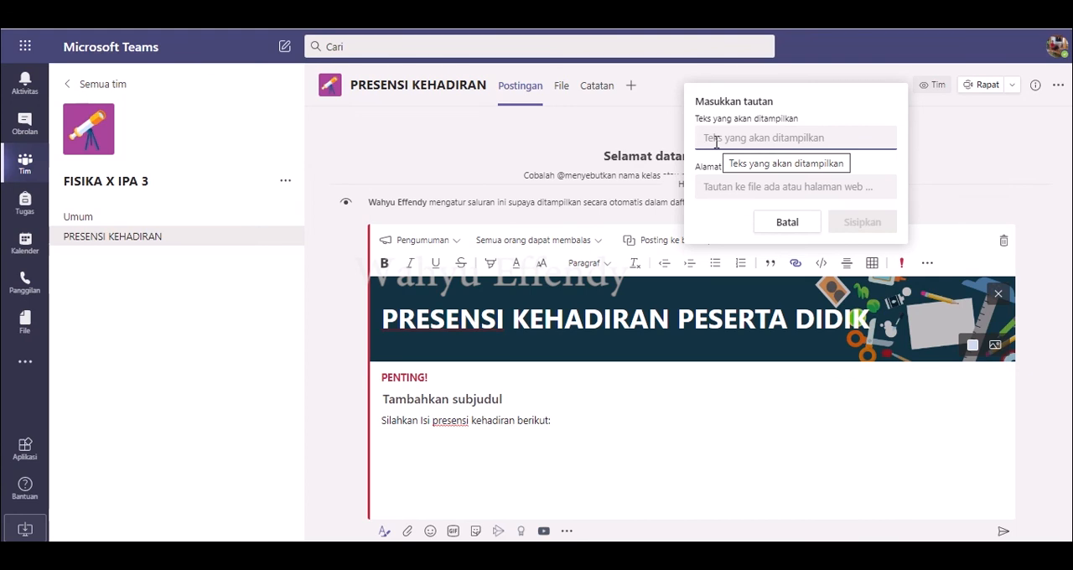
type("P")
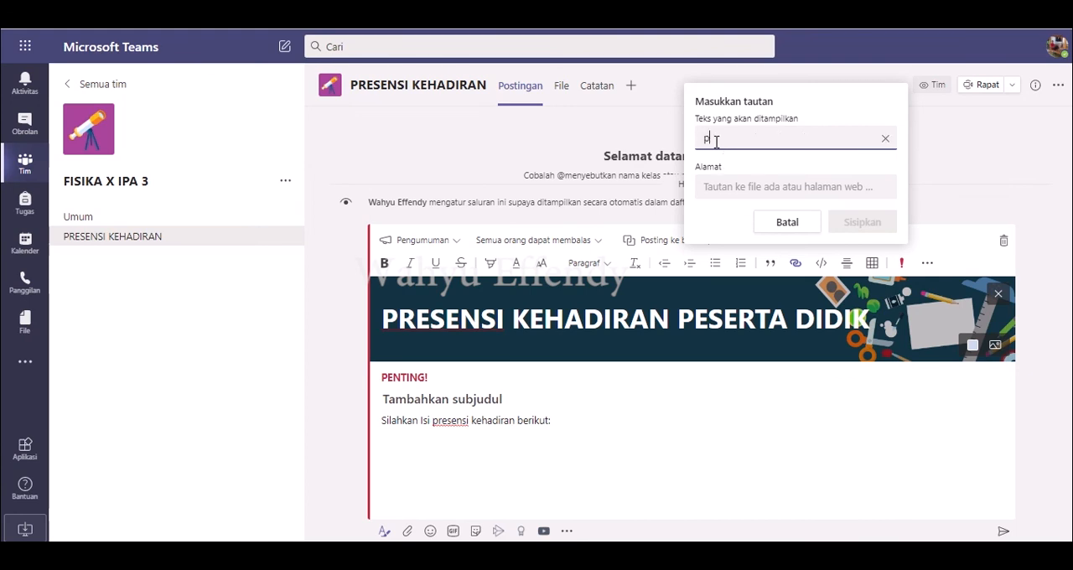
key("BackSpace")
type("PRESENSI")
type("SISWA KELAS X IPA")
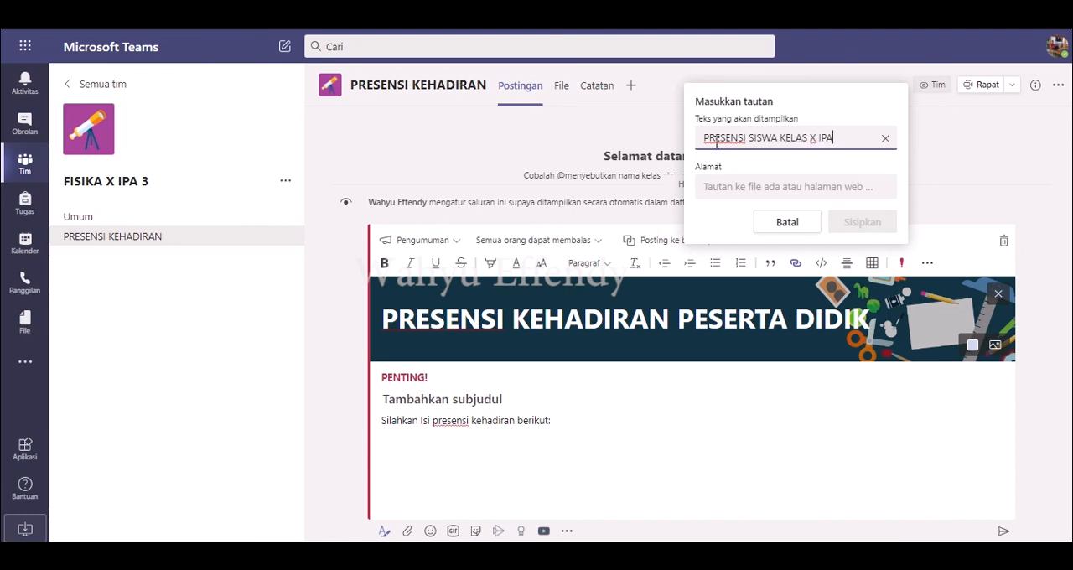
left_click(715, 189)
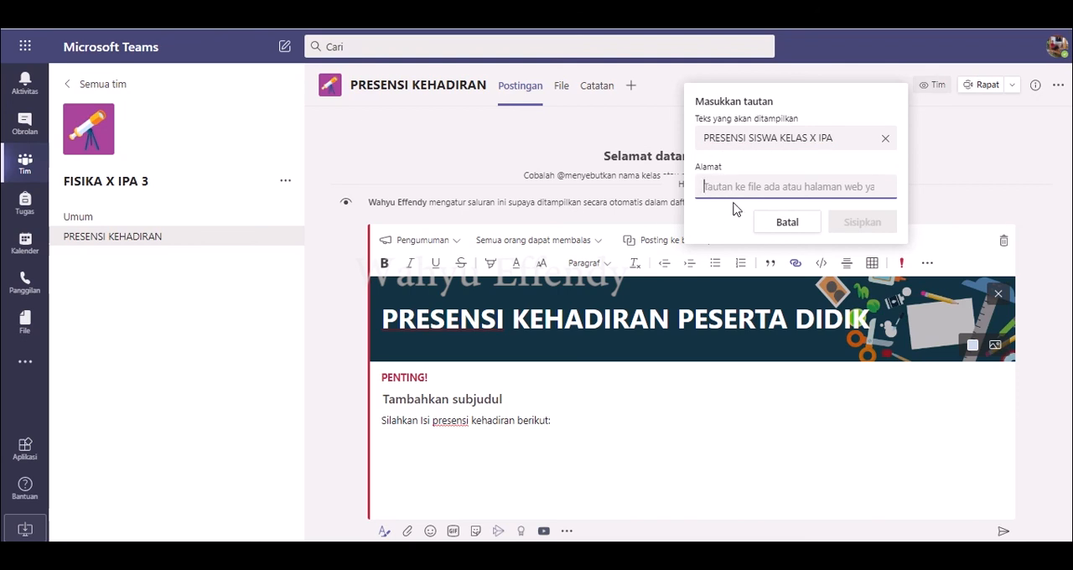
key("ctrl+v")
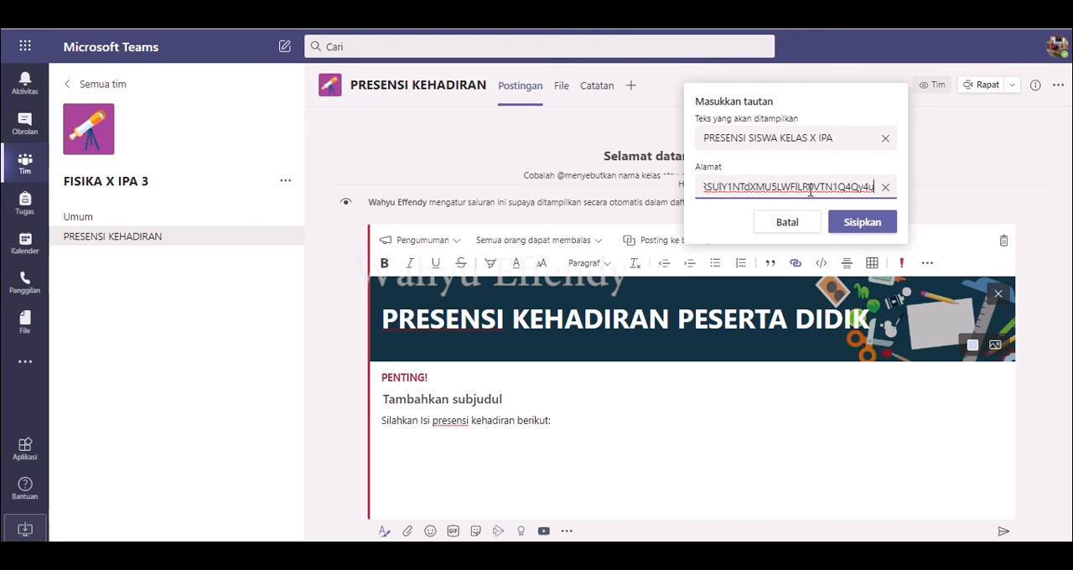
left_click(862, 222)
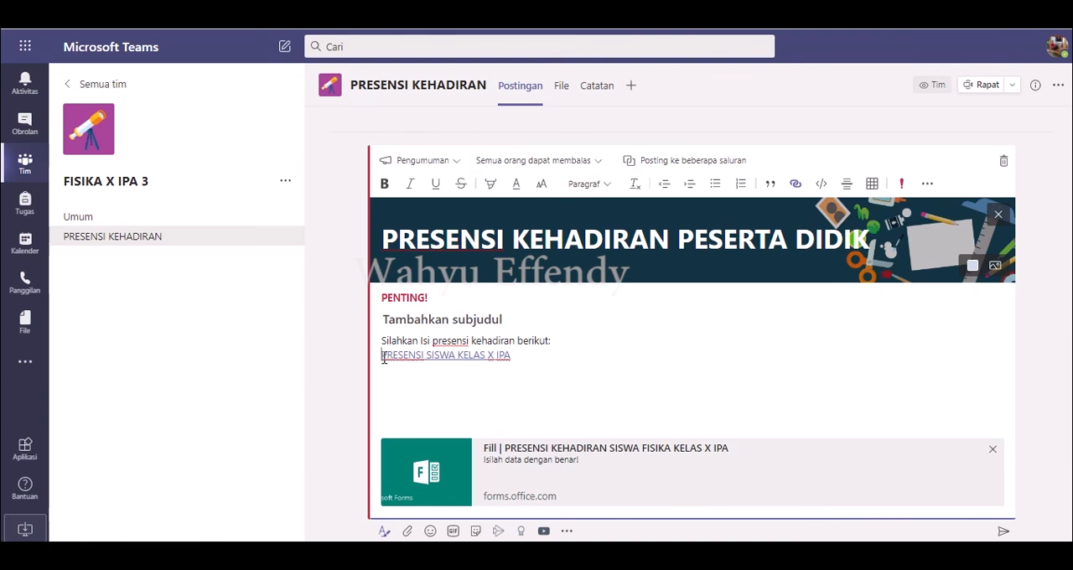
Step: Format the link text "PRESENSI SISWA KELAS X IPA" as bold and large (Besar)
left_click_drag(383, 358, 515, 354)
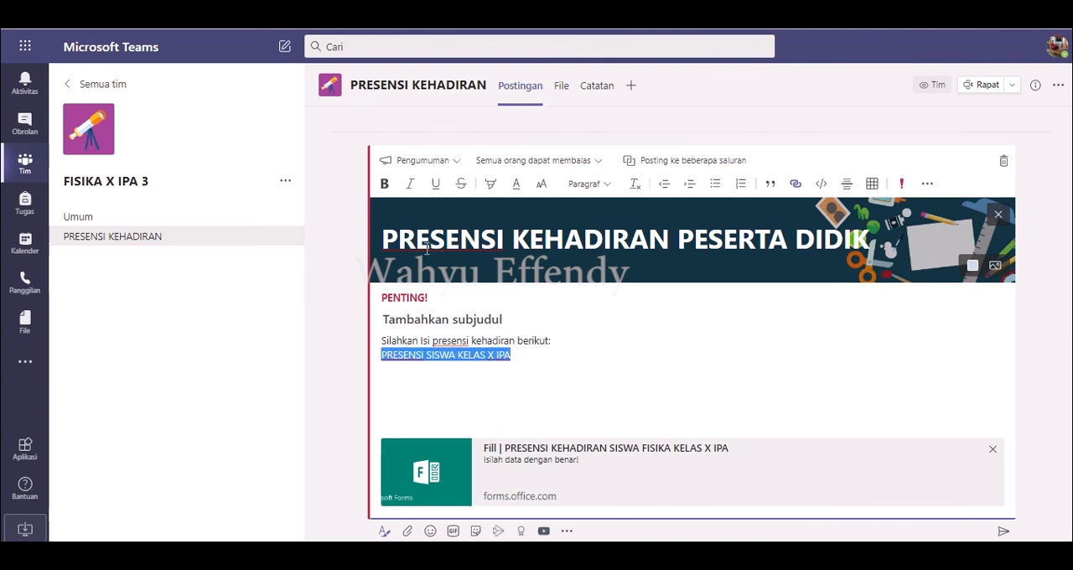
left_click(384, 187)
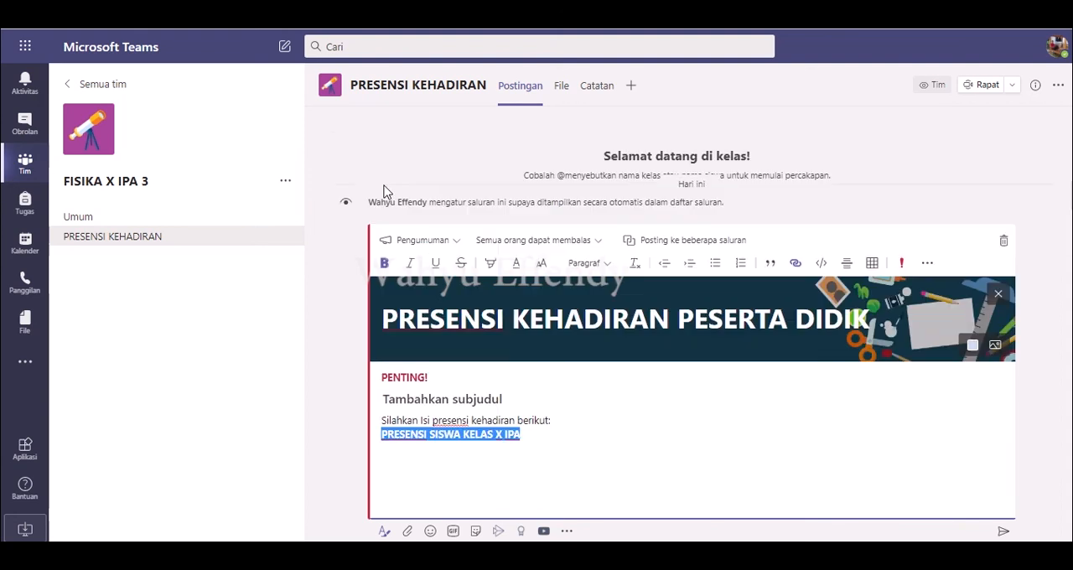
left_click(543, 264)
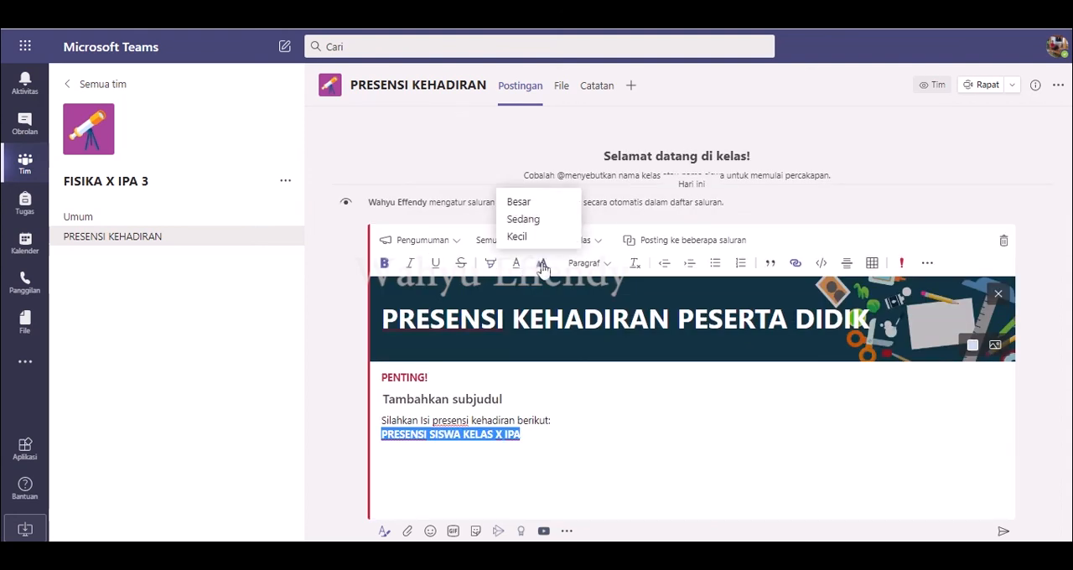
left_click(520, 202)
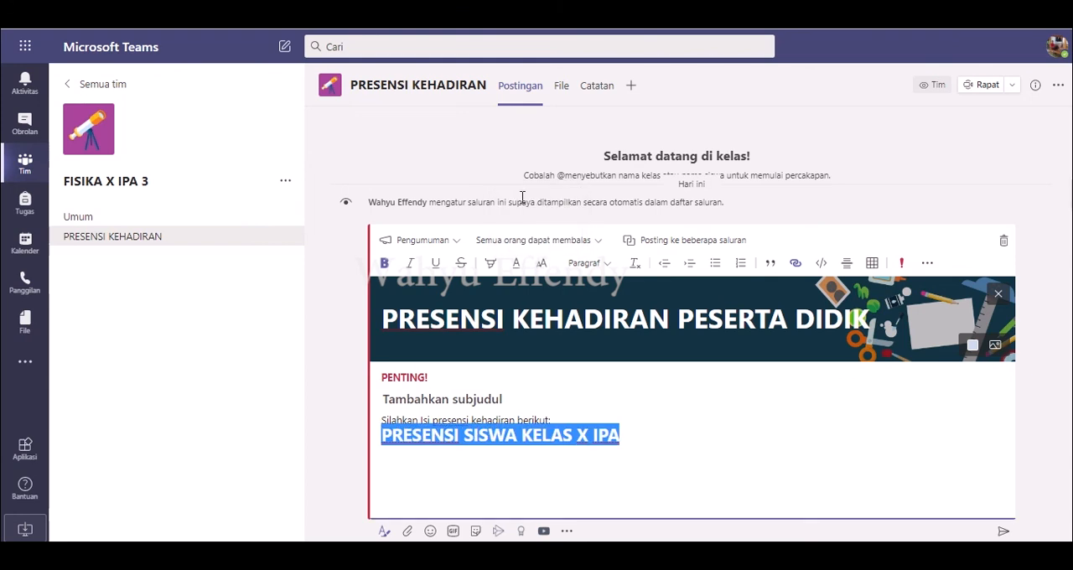
left_click(650, 448)
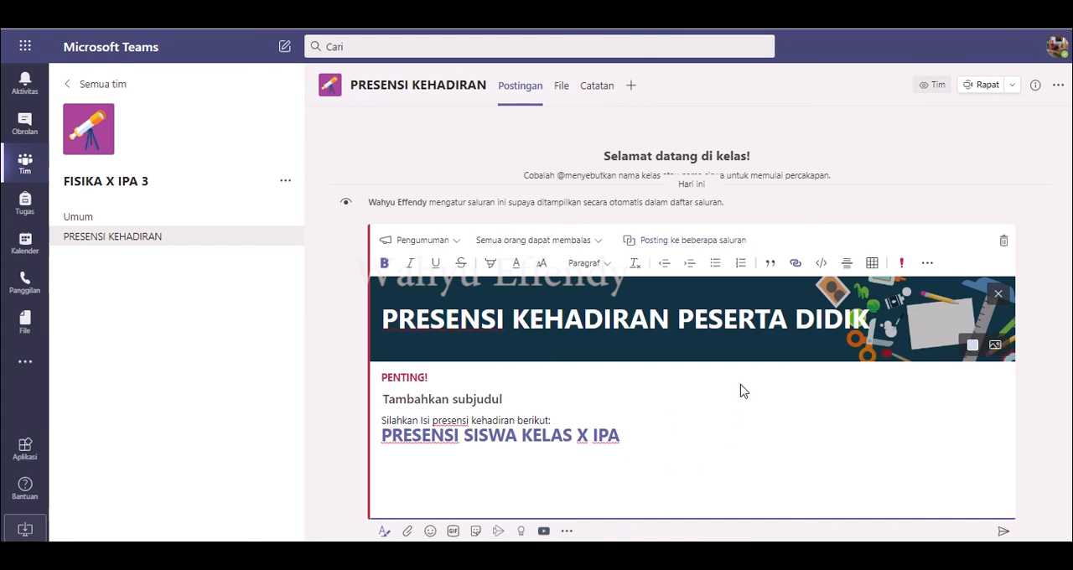
Step: Add the X IPA 4 team's Umum channel as an additional posting destination and send the announcement
left_click(694, 247)
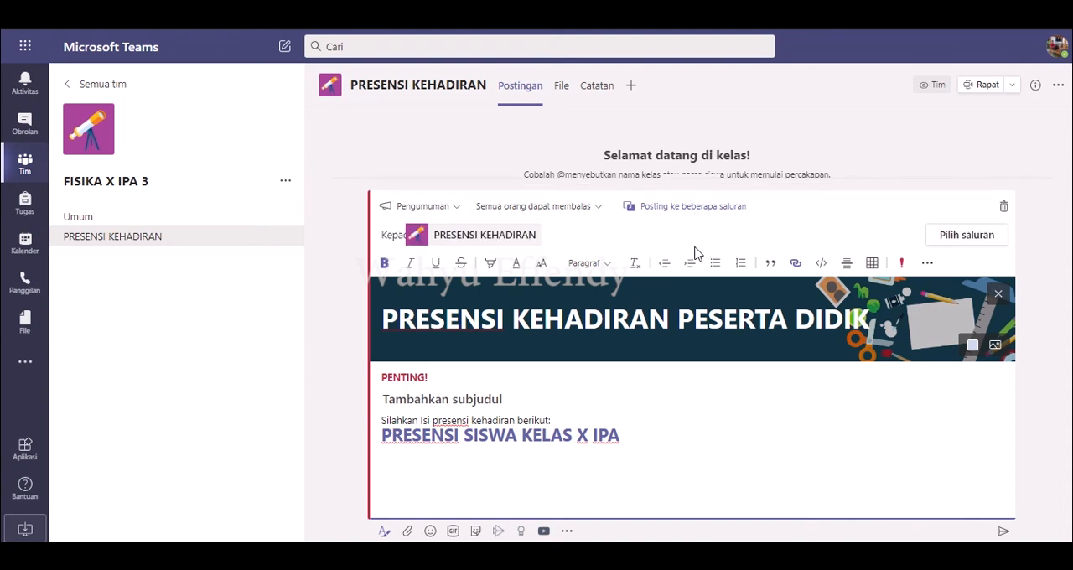
left_click(952, 237)
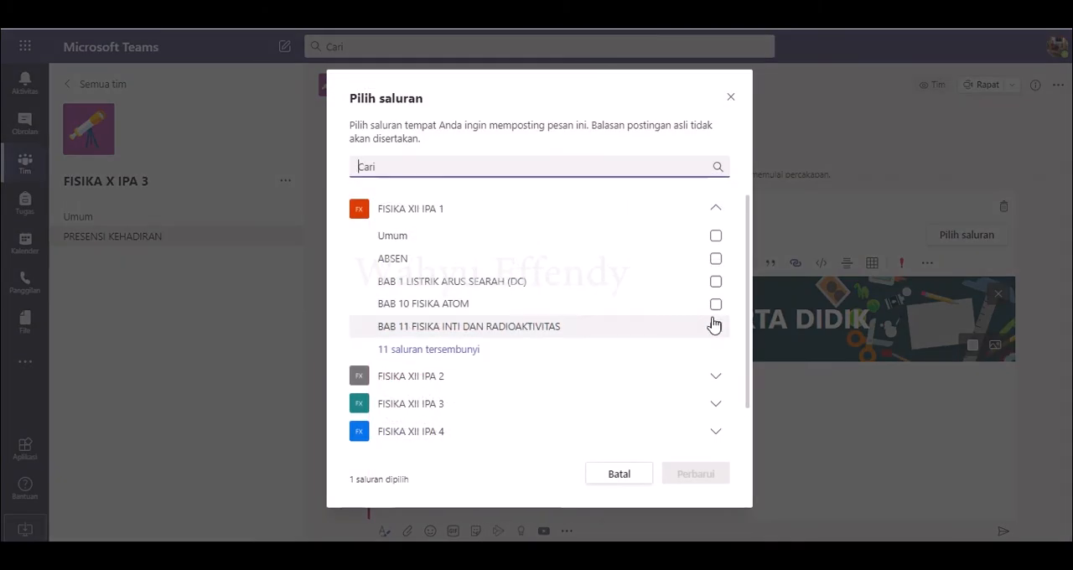
scroll(749, 298, "down", 1)
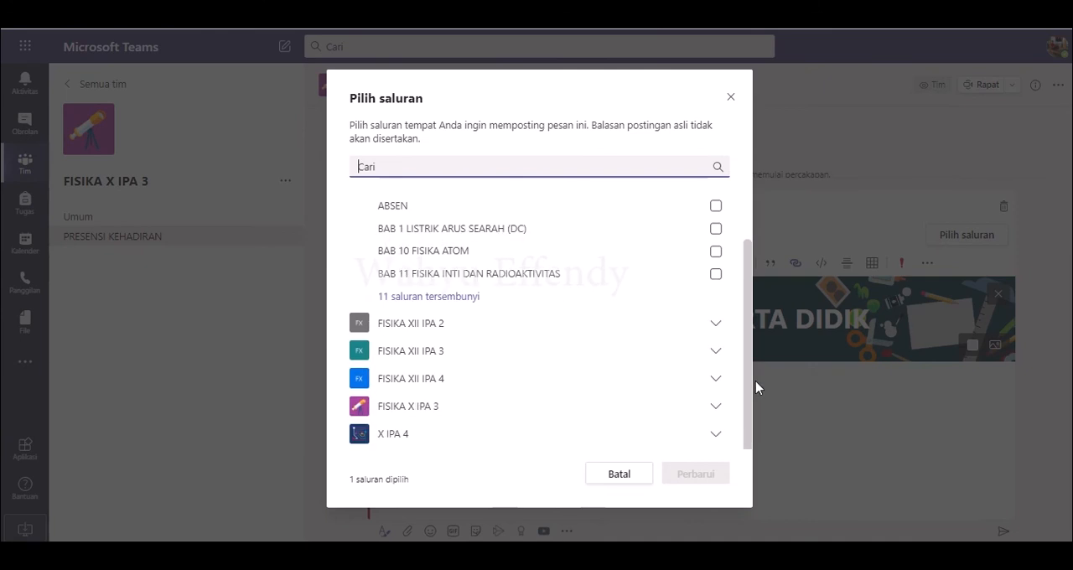
left_click(425, 444)
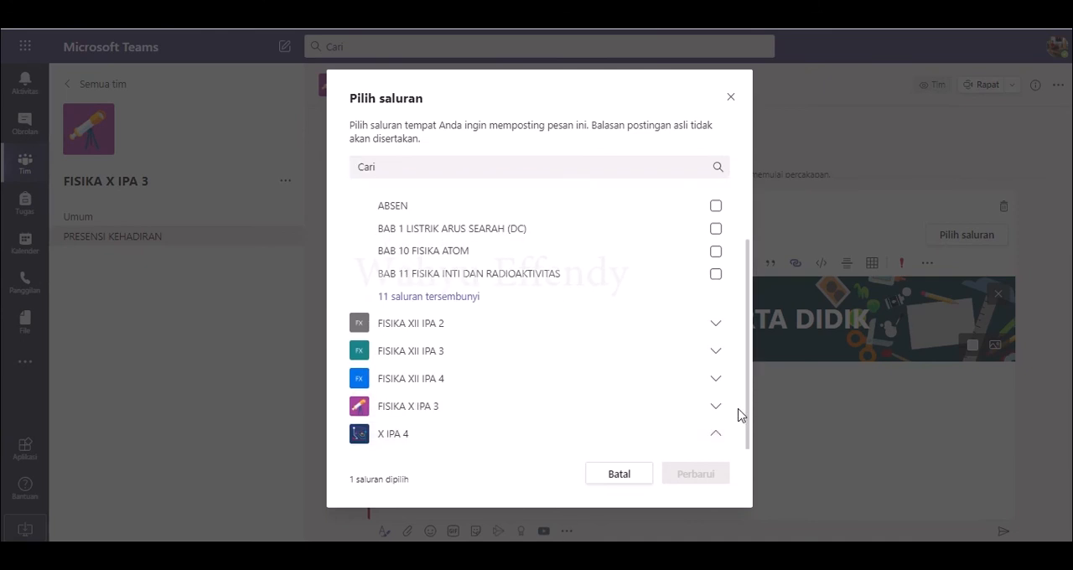
scroll(749, 445, "down", 1)
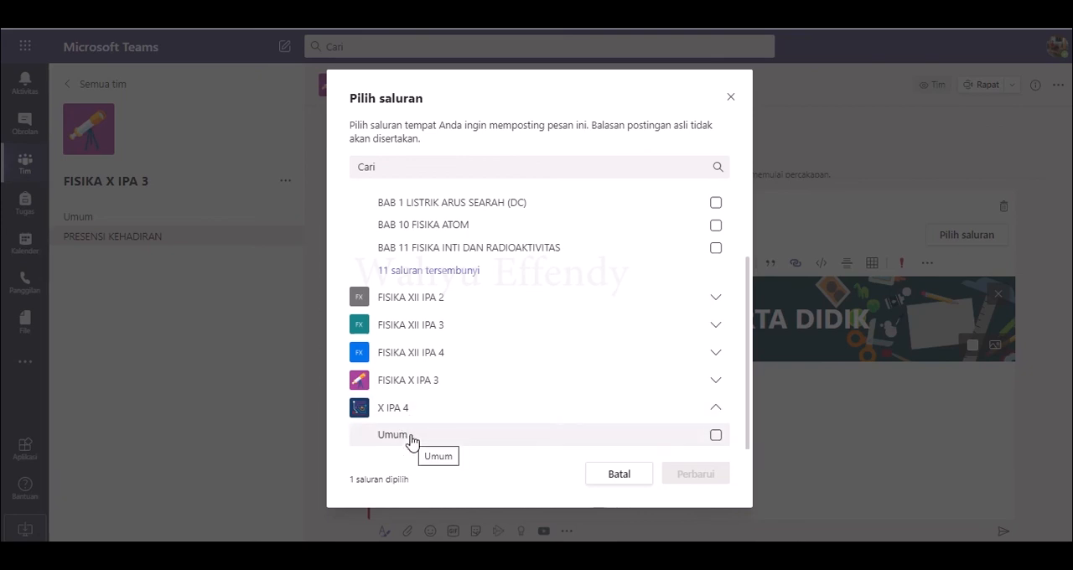
left_click(716, 436)
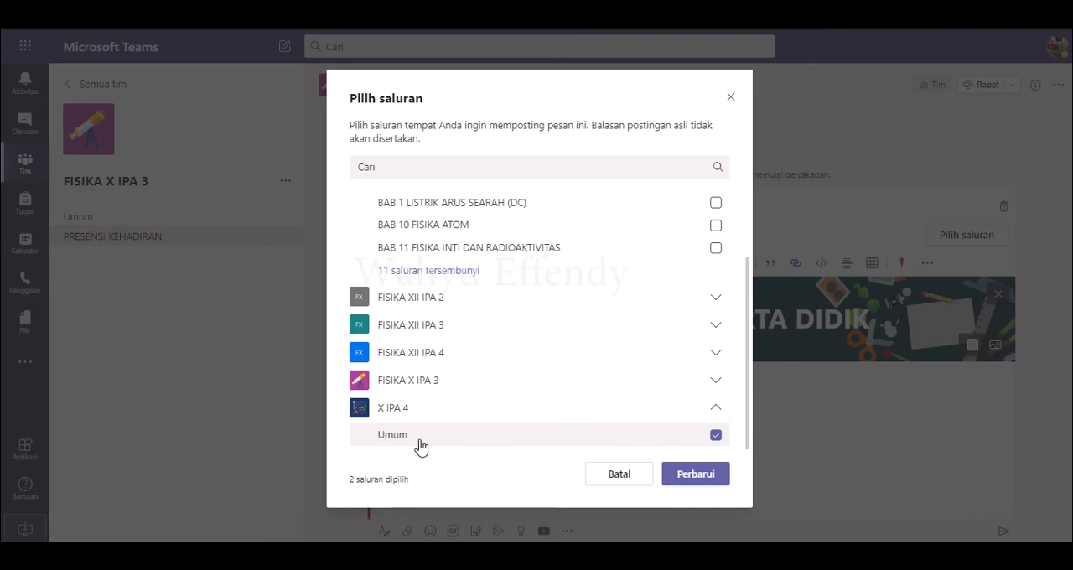
left_click(696, 475)
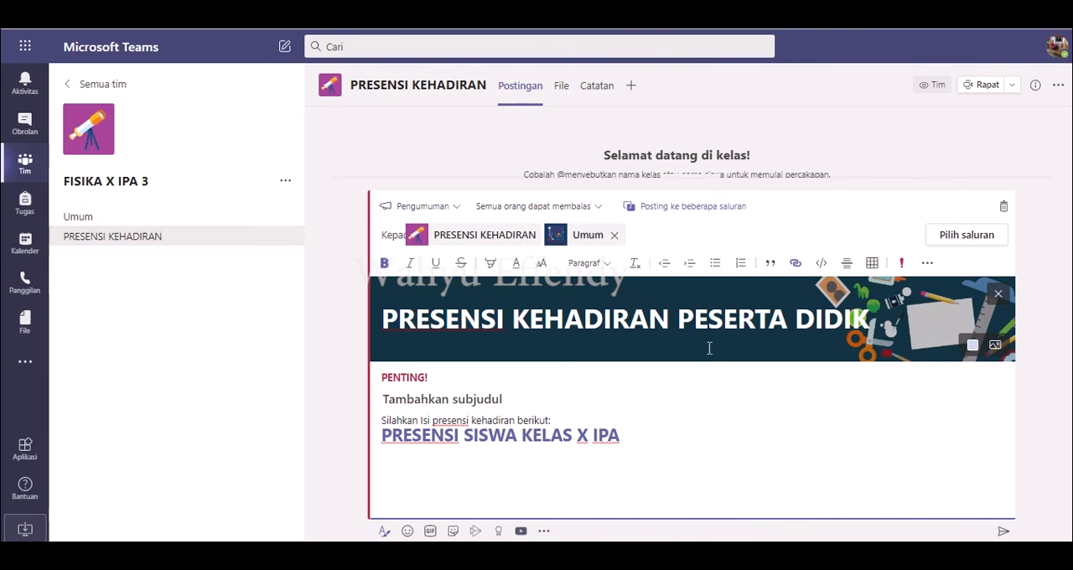
left_click(1004, 534)
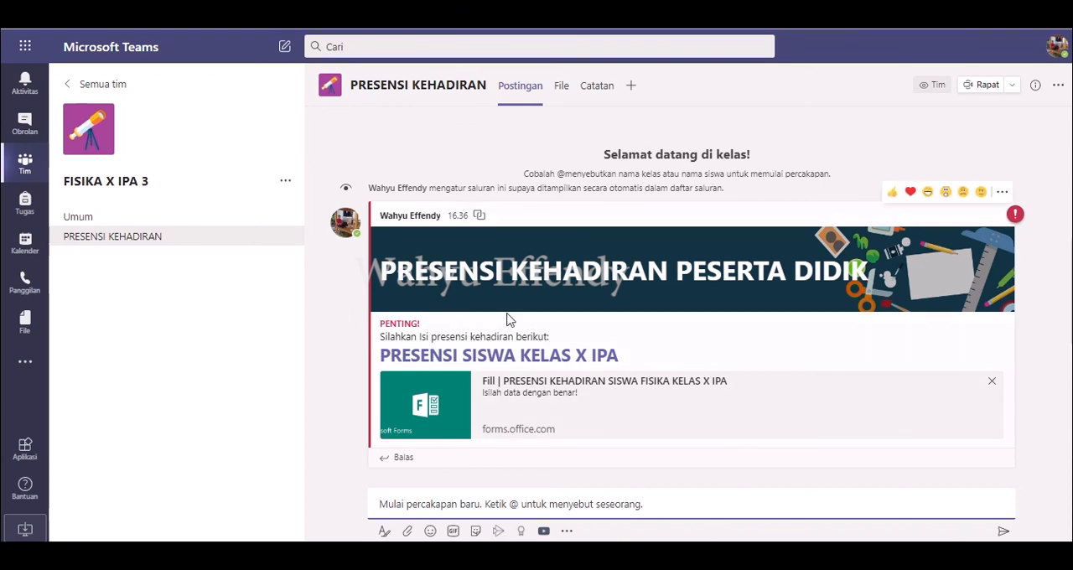
Step: Open the X IPA 4 team's Umum channel to check the cross-posted announcement
left_click(24, 164)
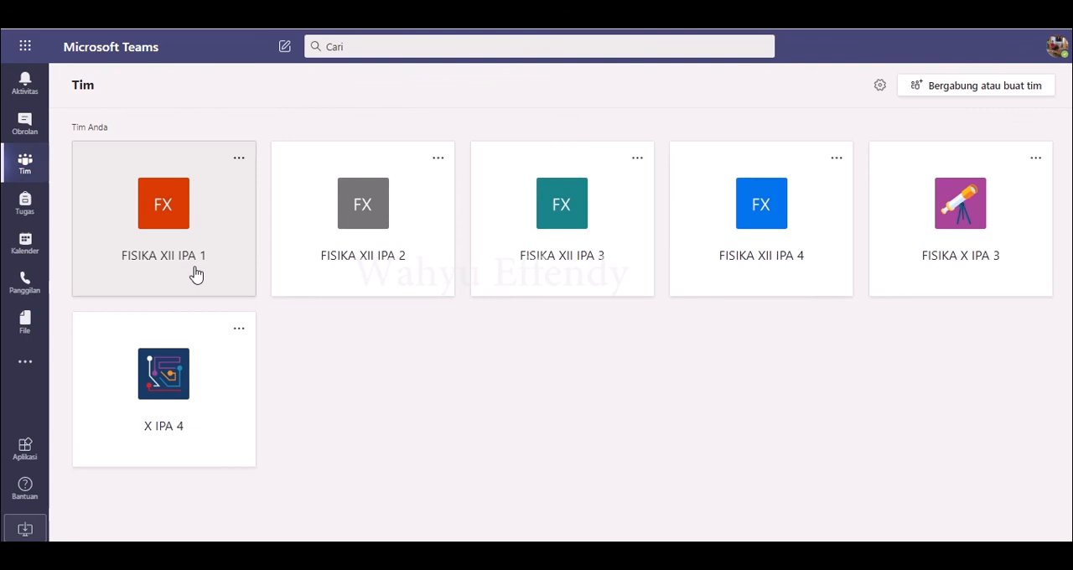
left_click(180, 369)
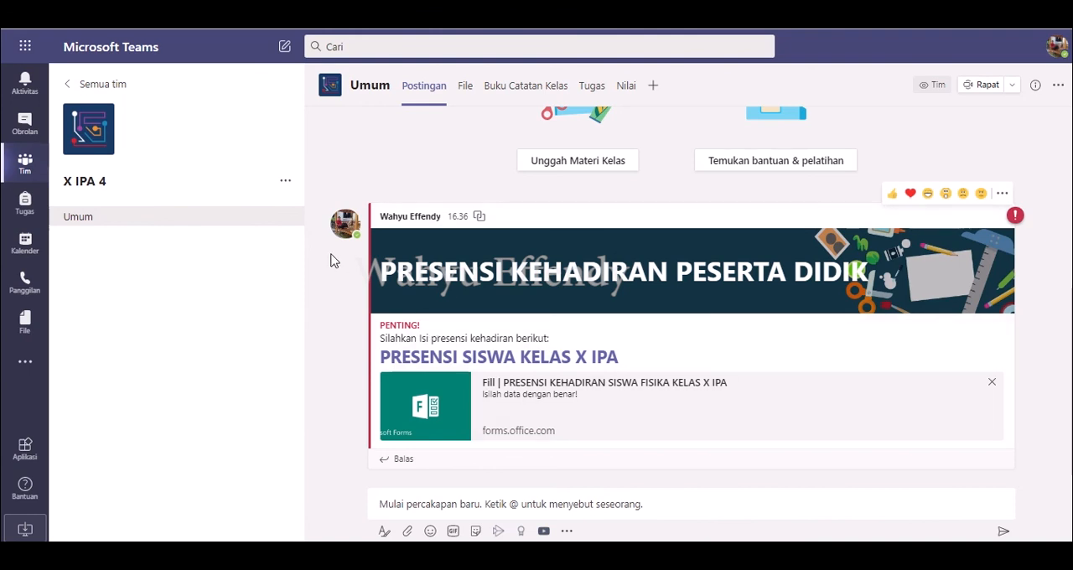
left_click(286, 182)
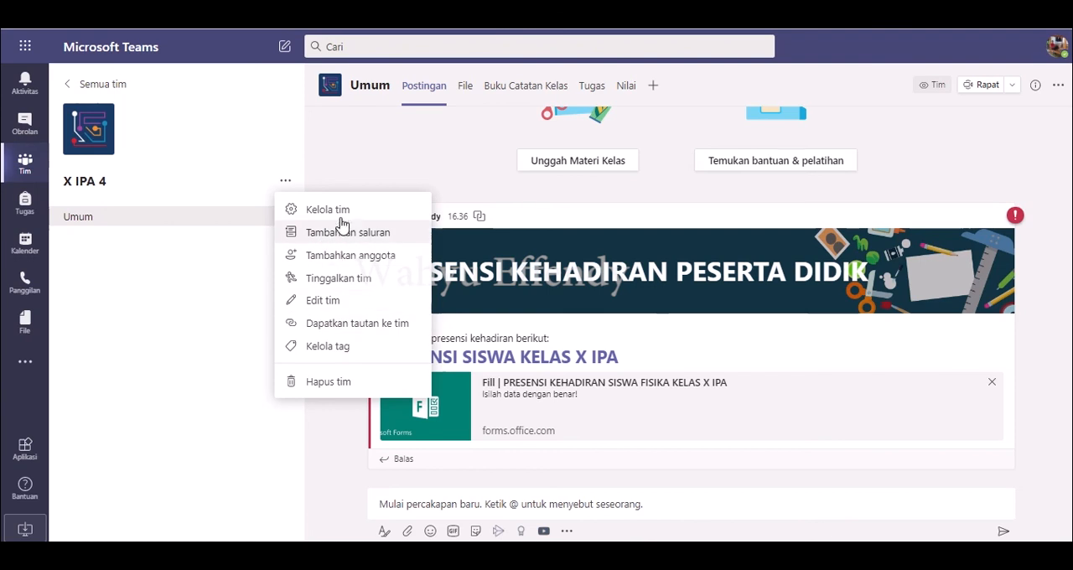
Step: Open the form link in the FISIKA X IPA 3 team's PRESENSI KEHADIRAN channel and look through the attendance form's questions
left_click(28, 172)
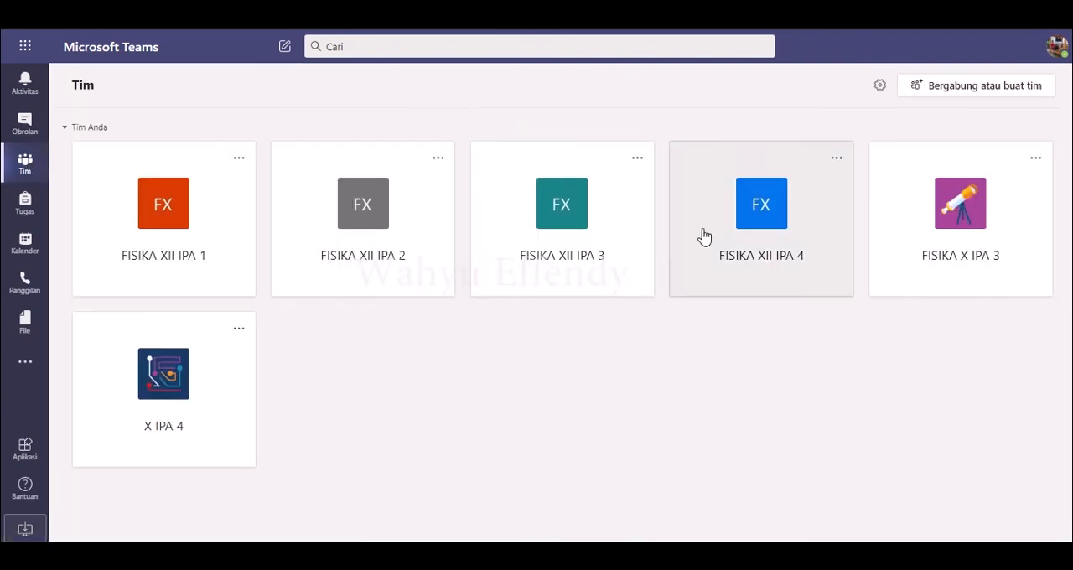
left_click(976, 231)
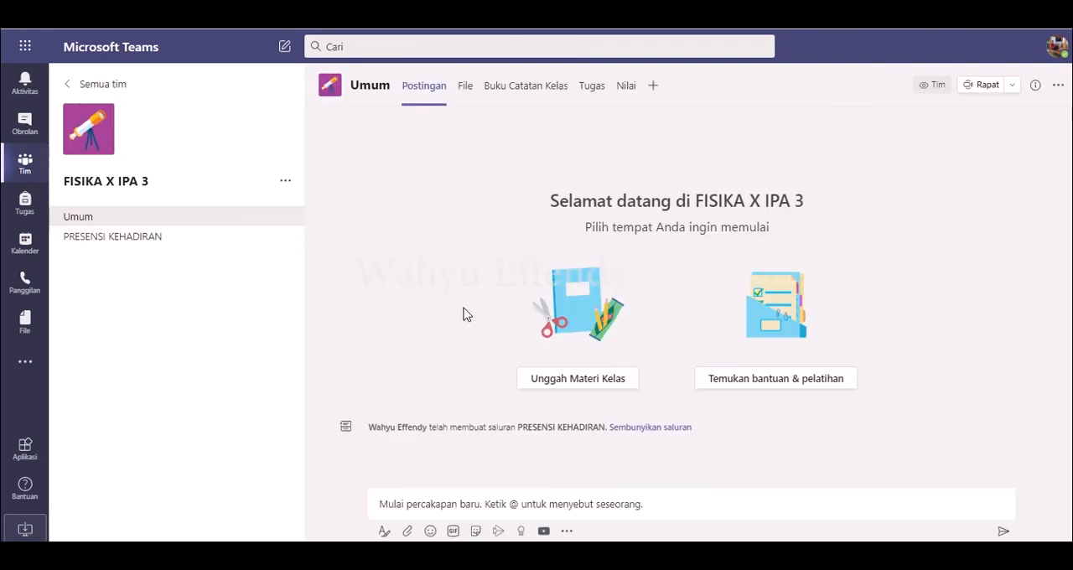
left_click(130, 246)
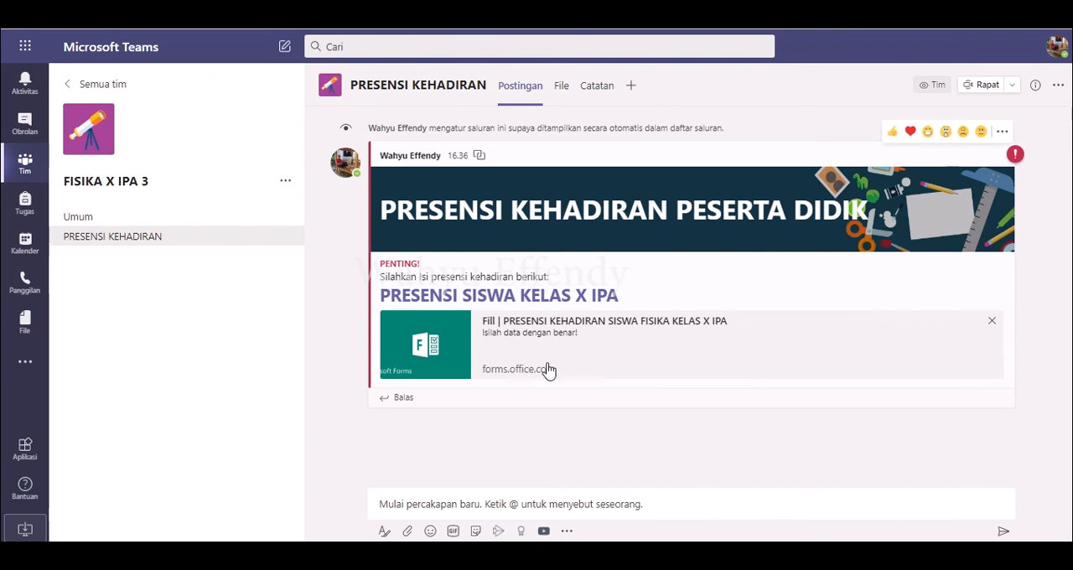
left_click(506, 300)
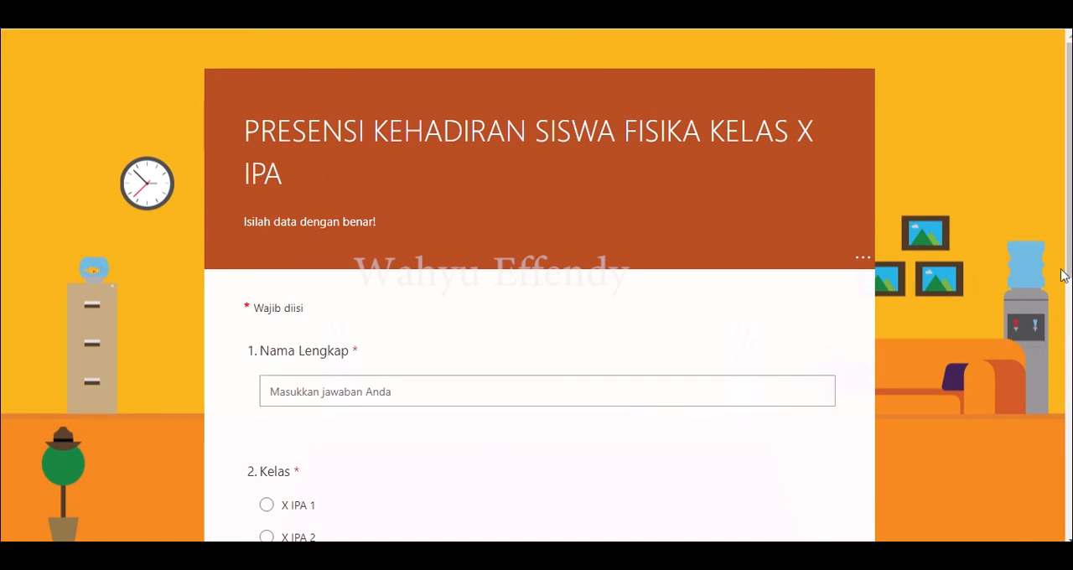
scroll(1070, 275, "down", 3)
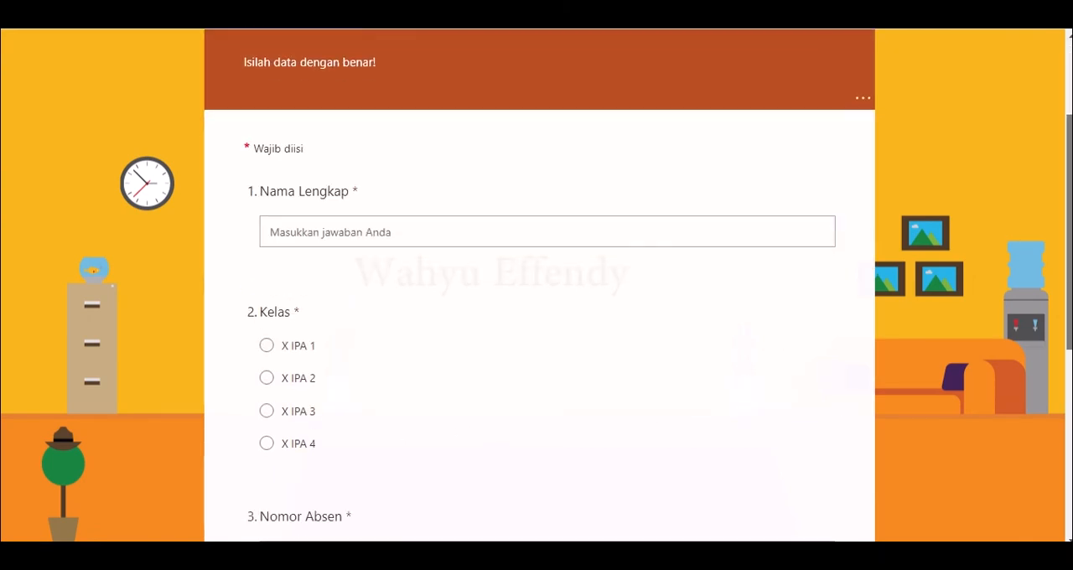
scroll(537, 285, "down", 2)
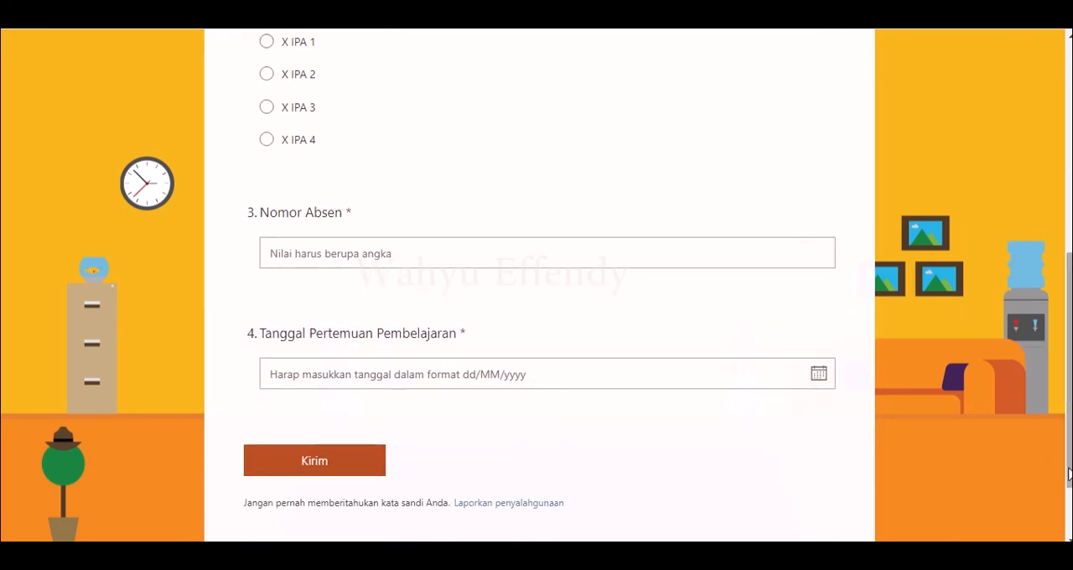
left_click_drag(1069, 475, 1055, 281)
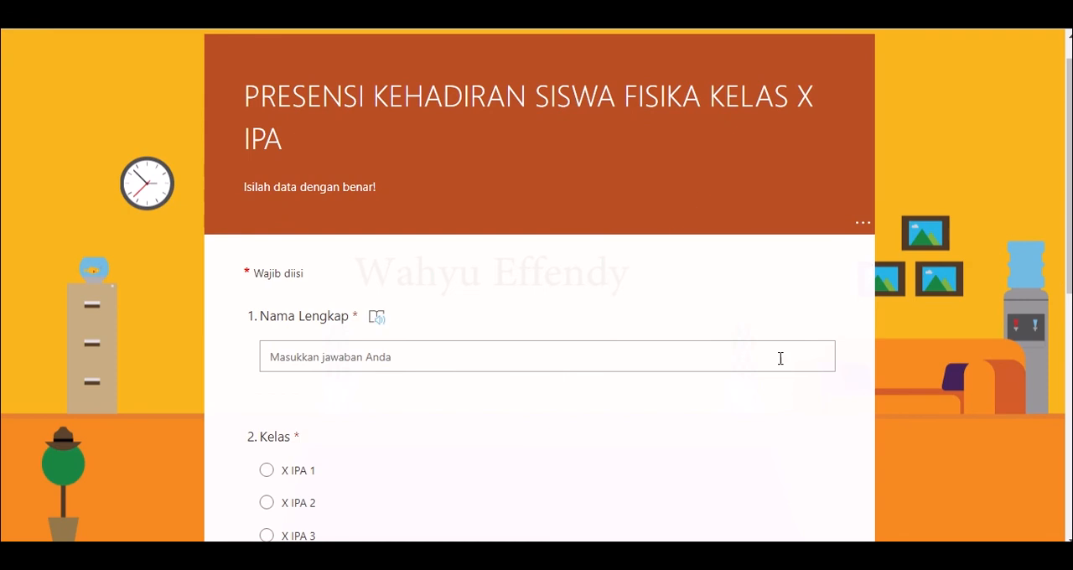